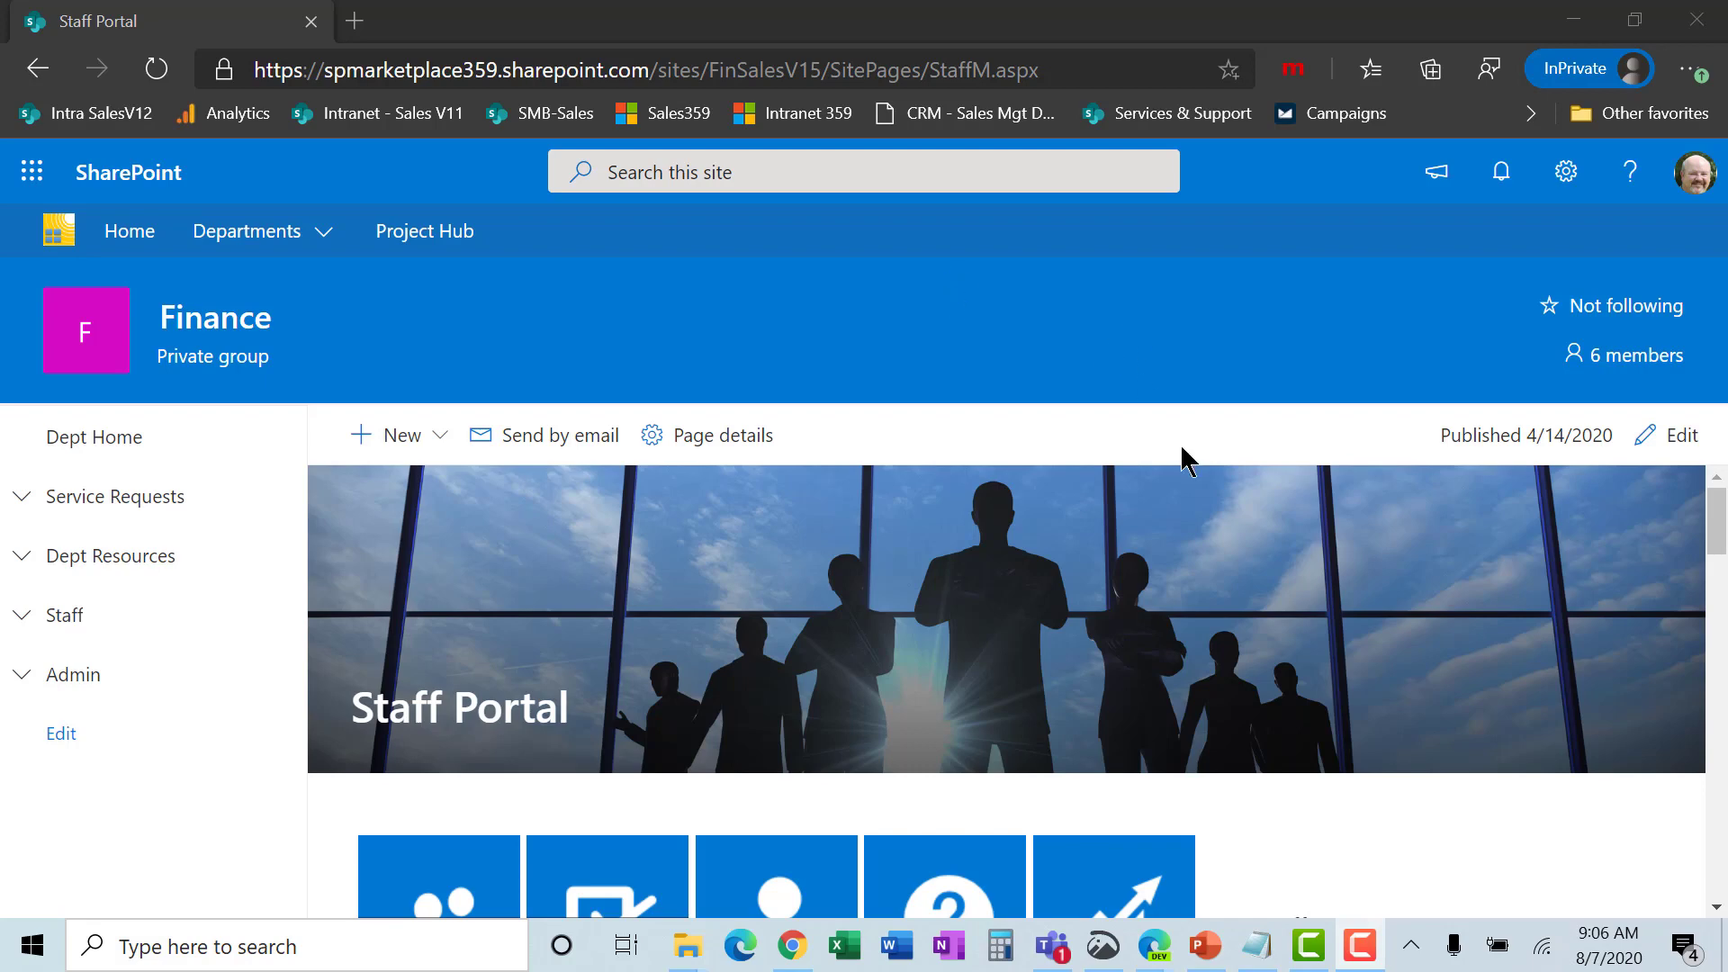
Open the Service Requests list from its tile lower on the Staff Portal page.
scroll(1080, 563, "down", 3)
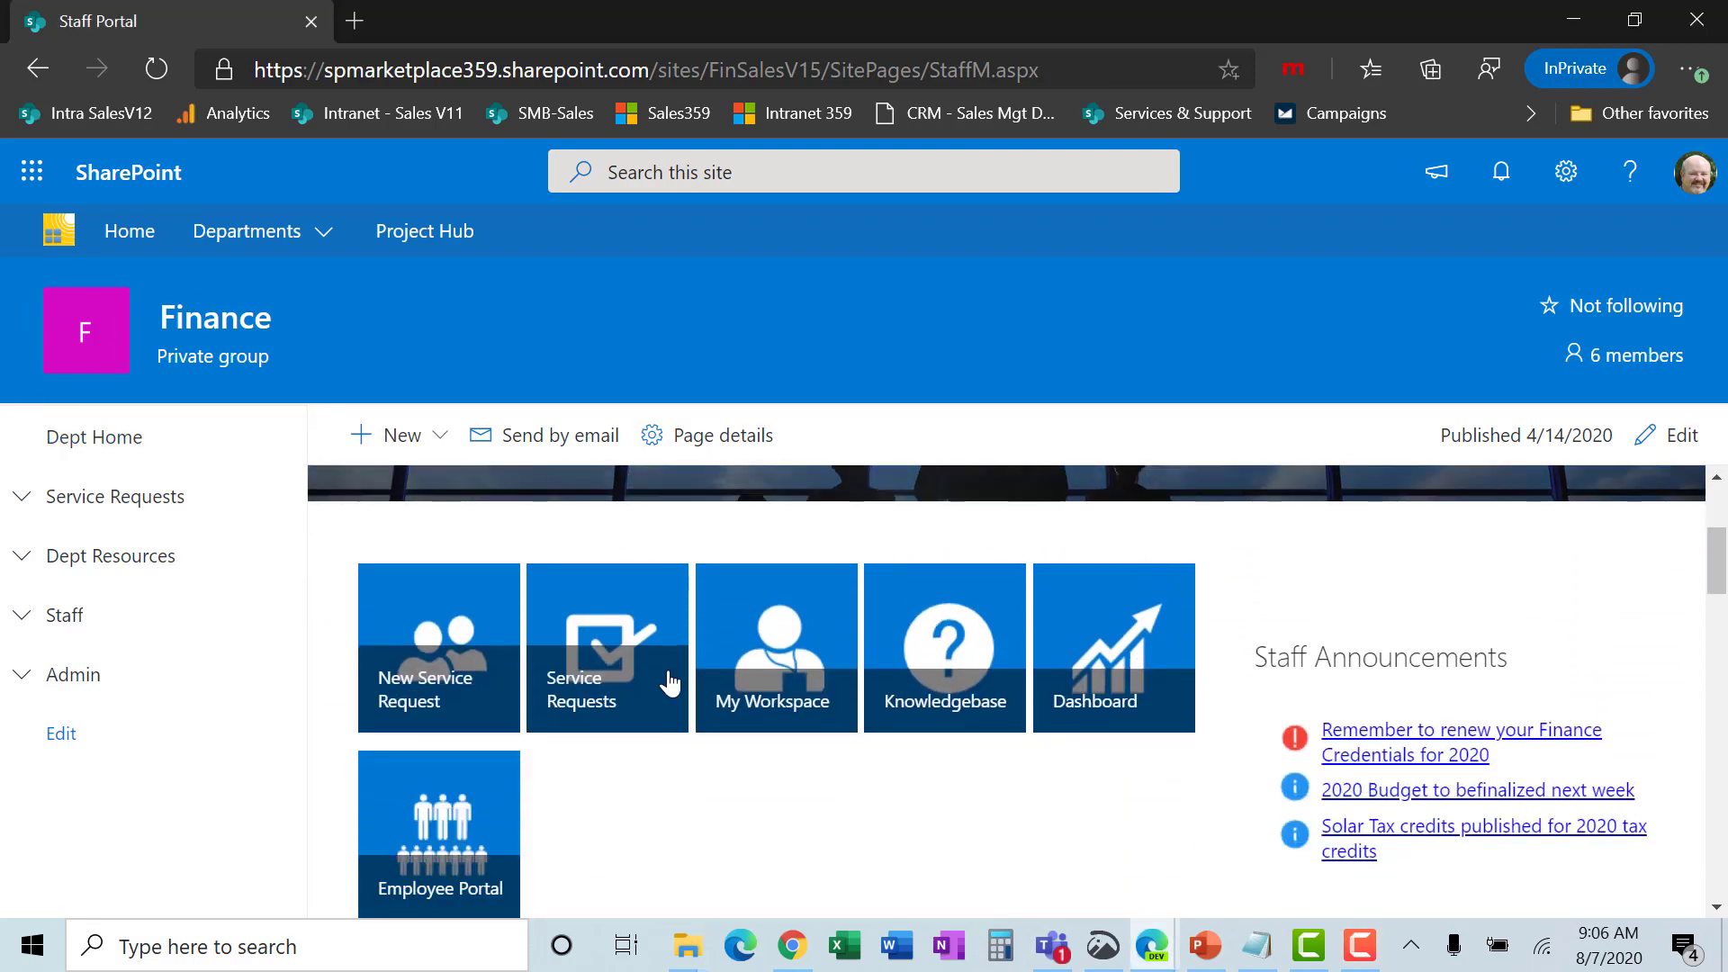
left_click(616, 673)
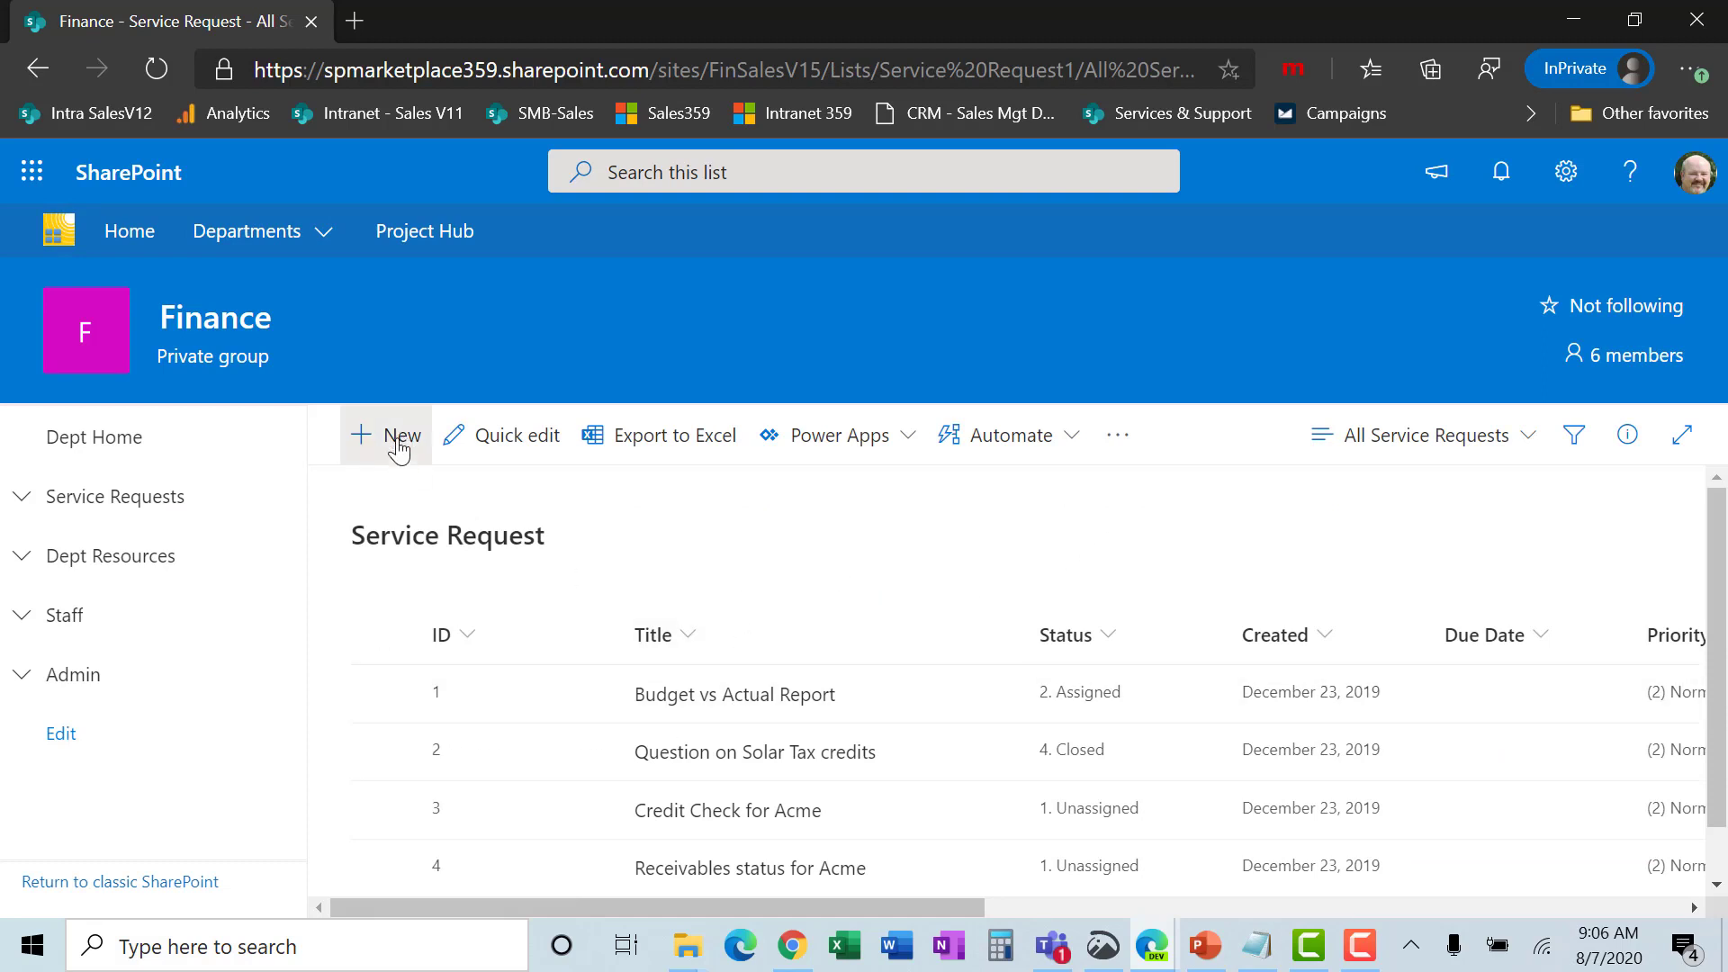
Start a new item from the Service Request list's command bar.
left_click(398, 448)
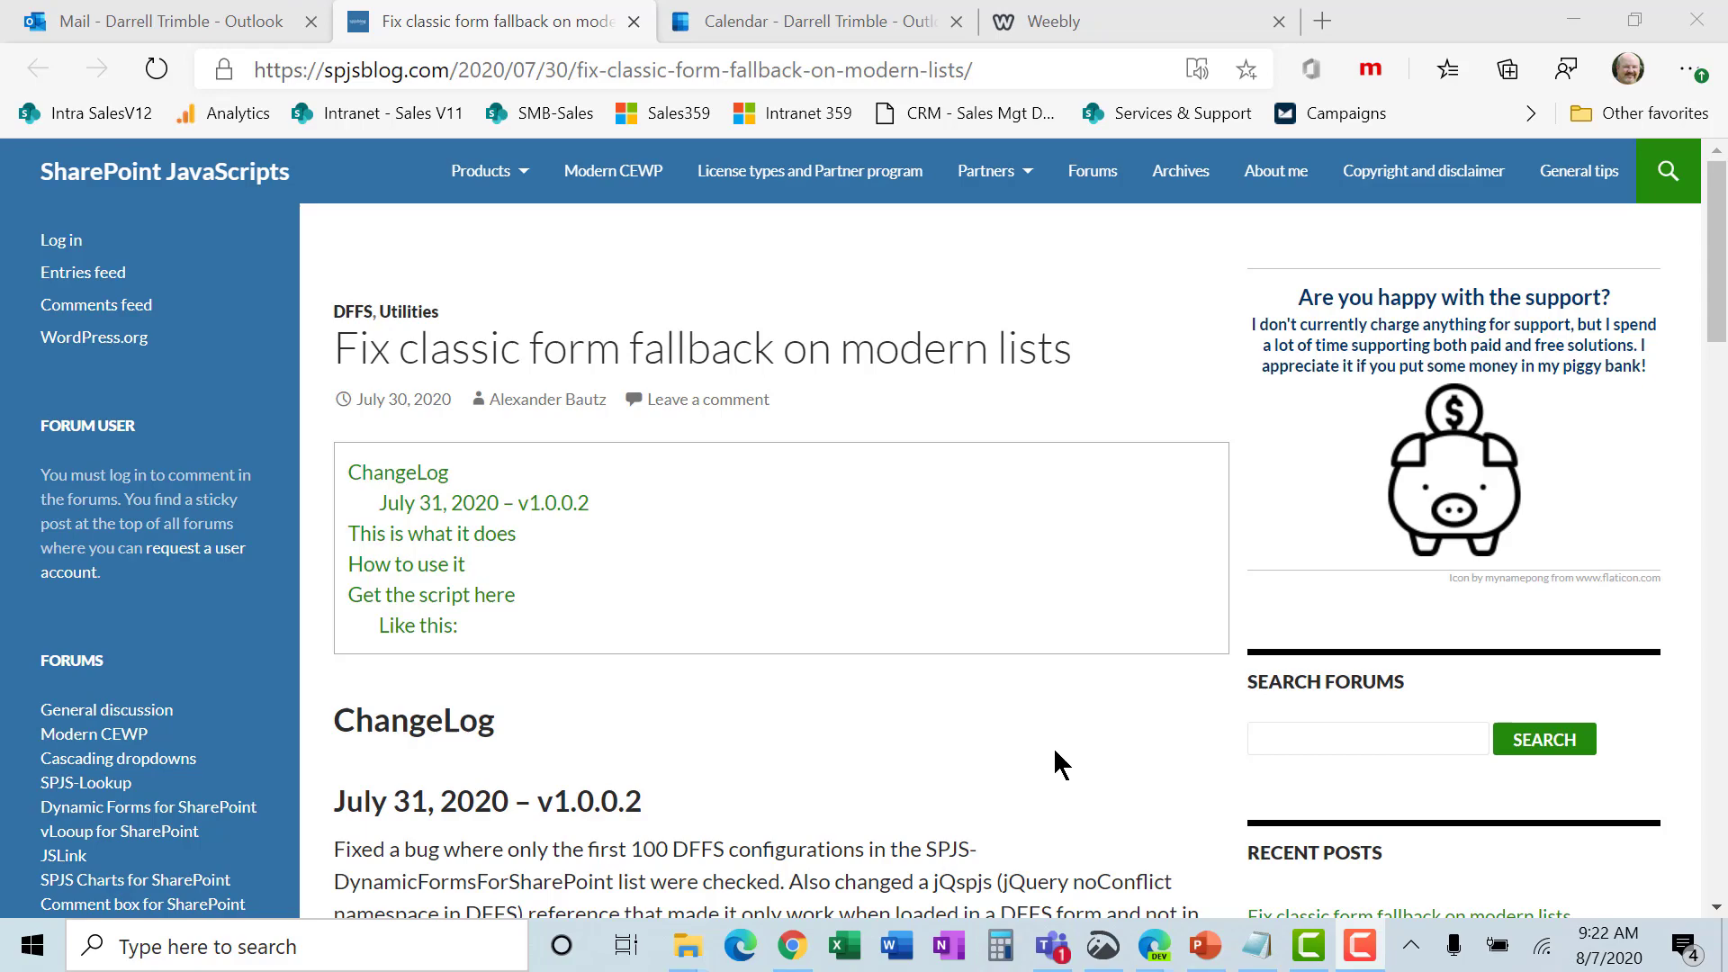
Read down the 'Fix classic form fallback on modern lists' post to 'Get the script here'.
scroll(1011, 750, "down", 5)
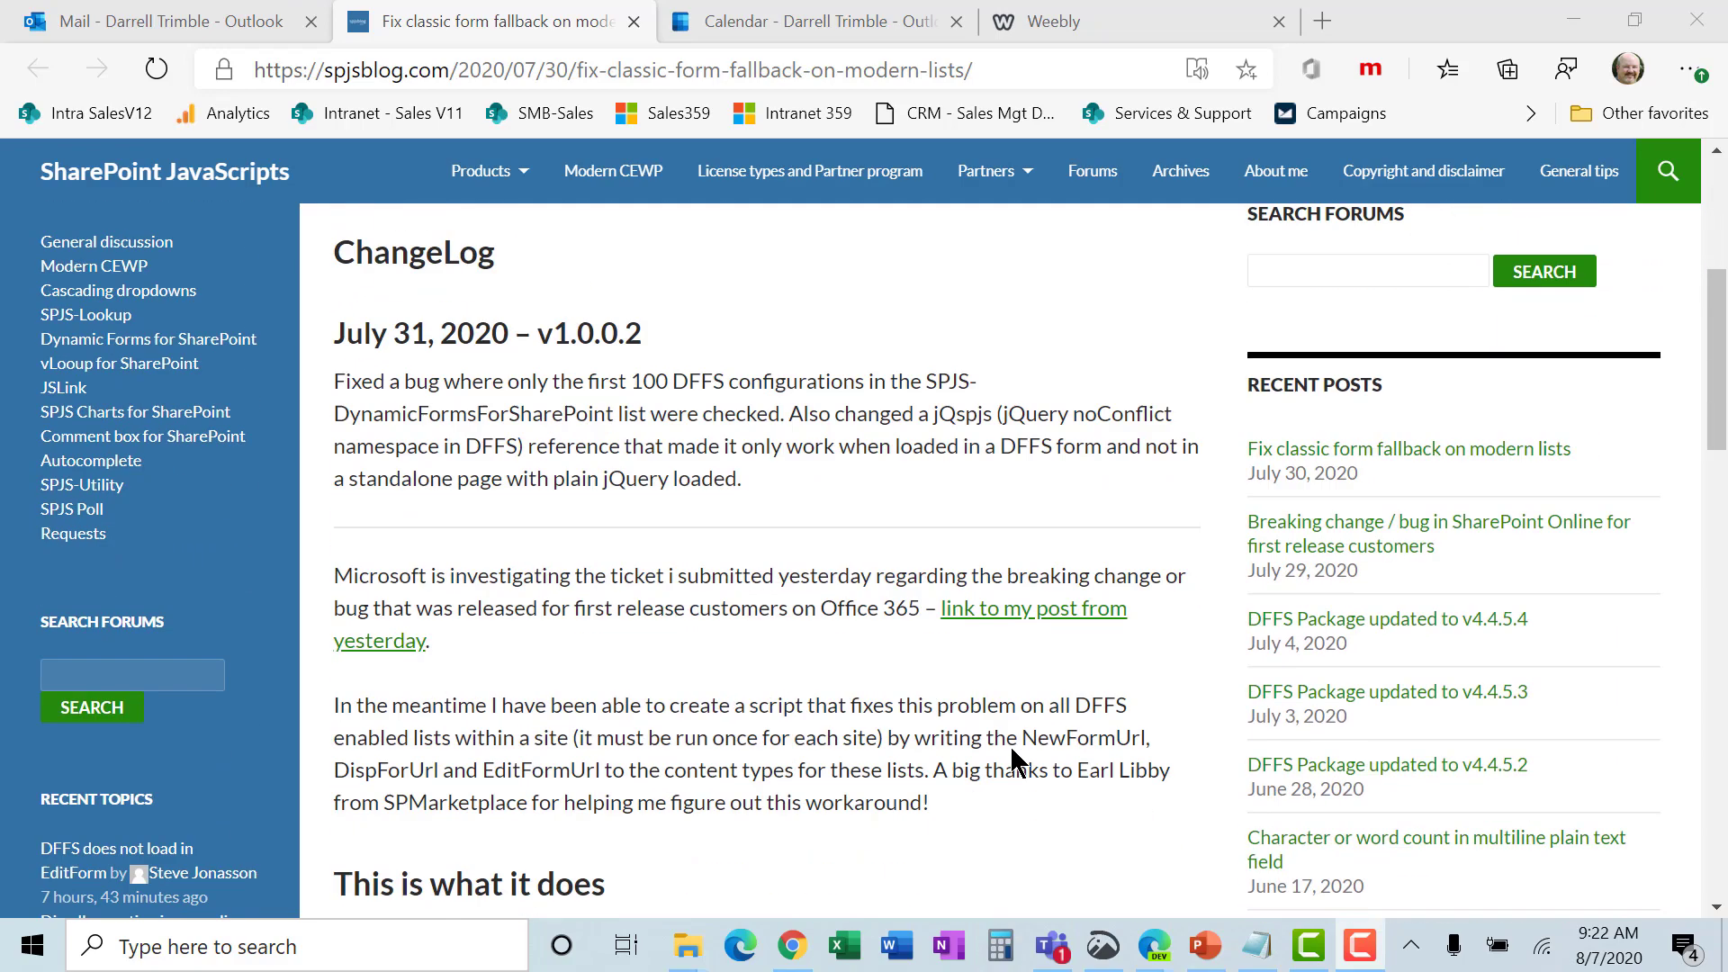
scroll(1010, 745, "down", 5)
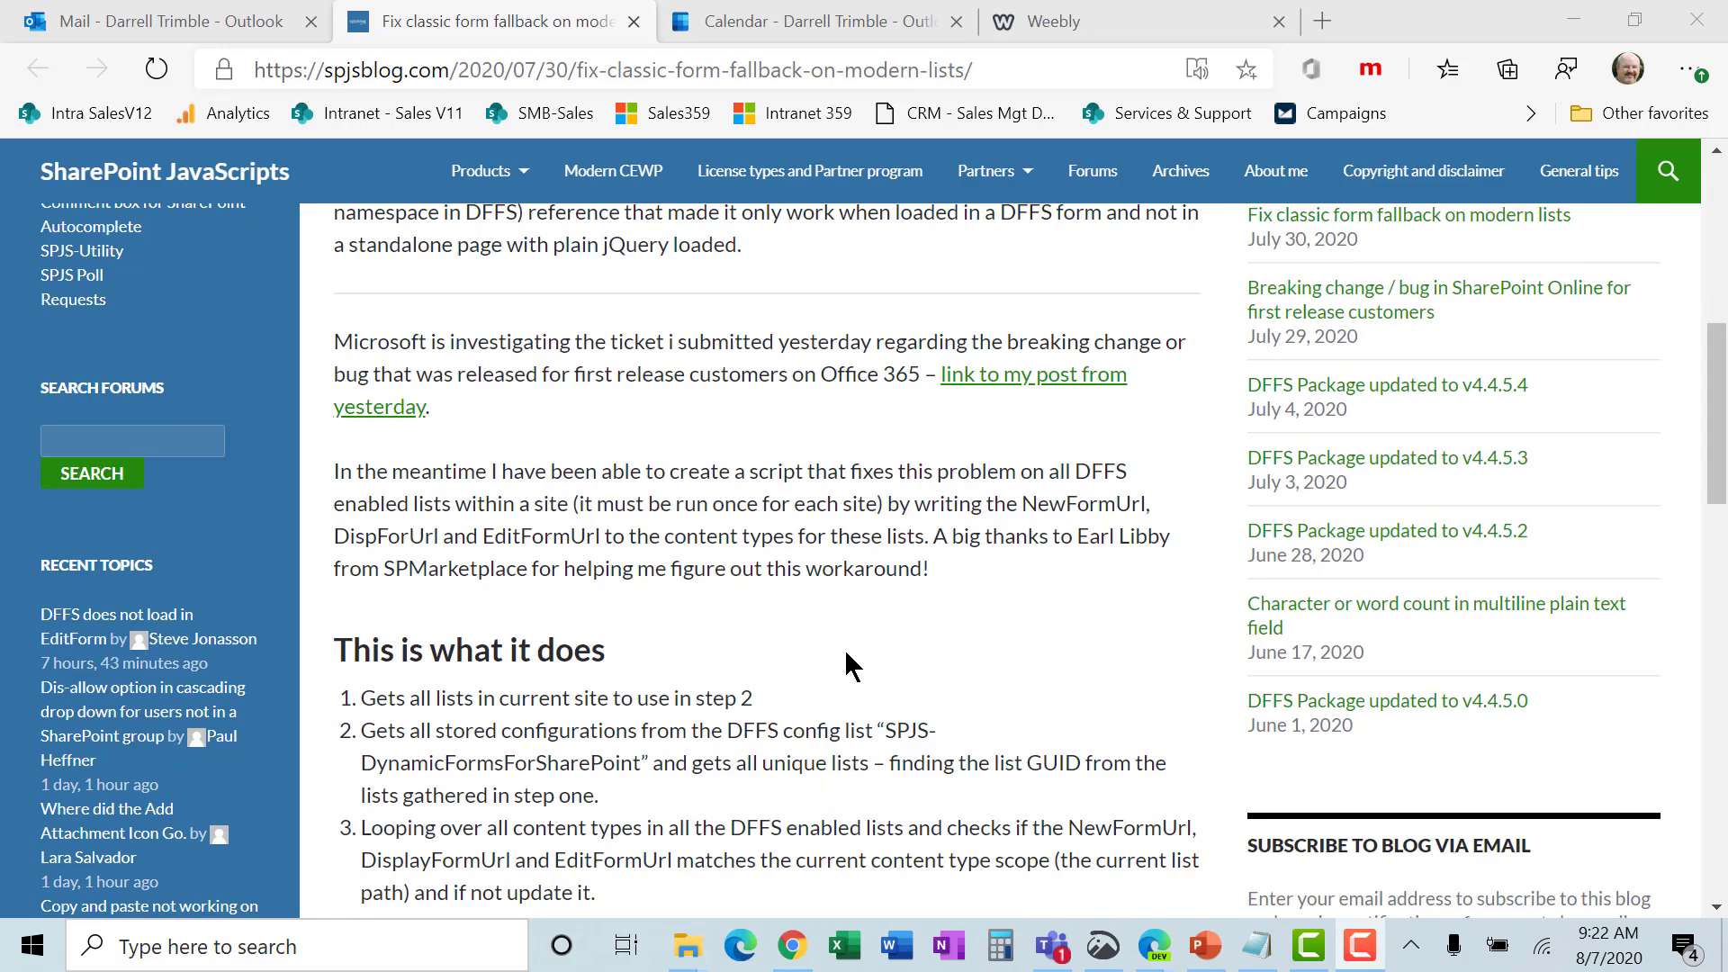
scroll(851, 666, "down", 3)
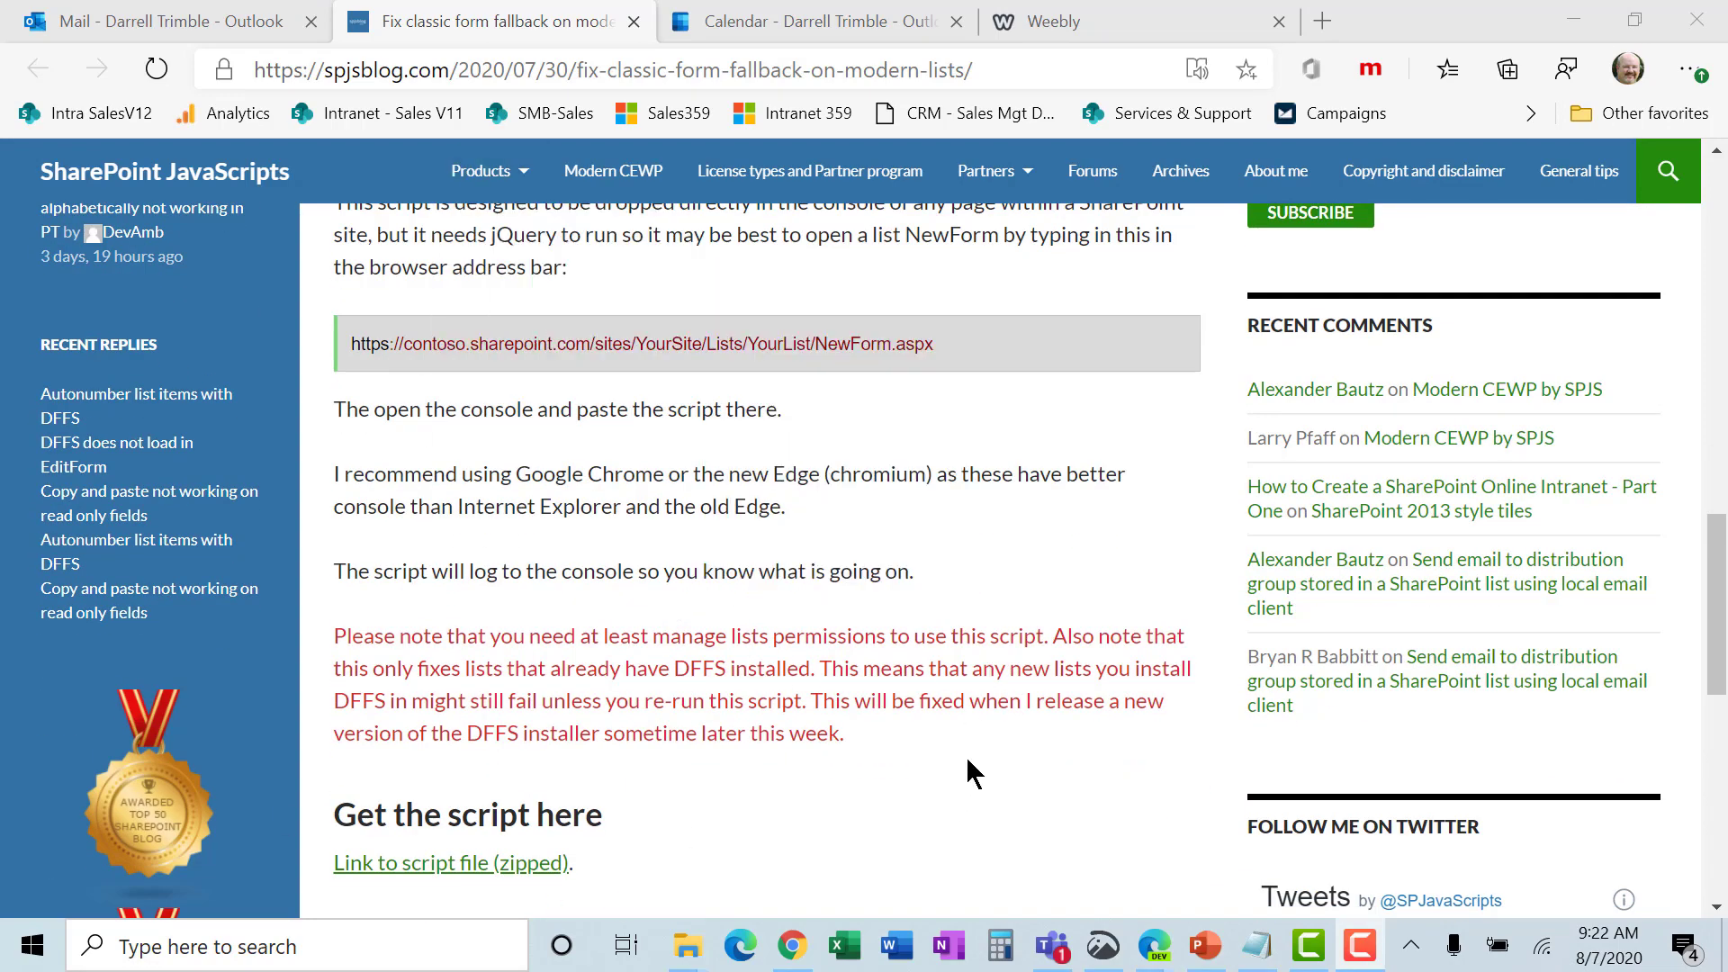
scroll(970, 774, "down", 3)
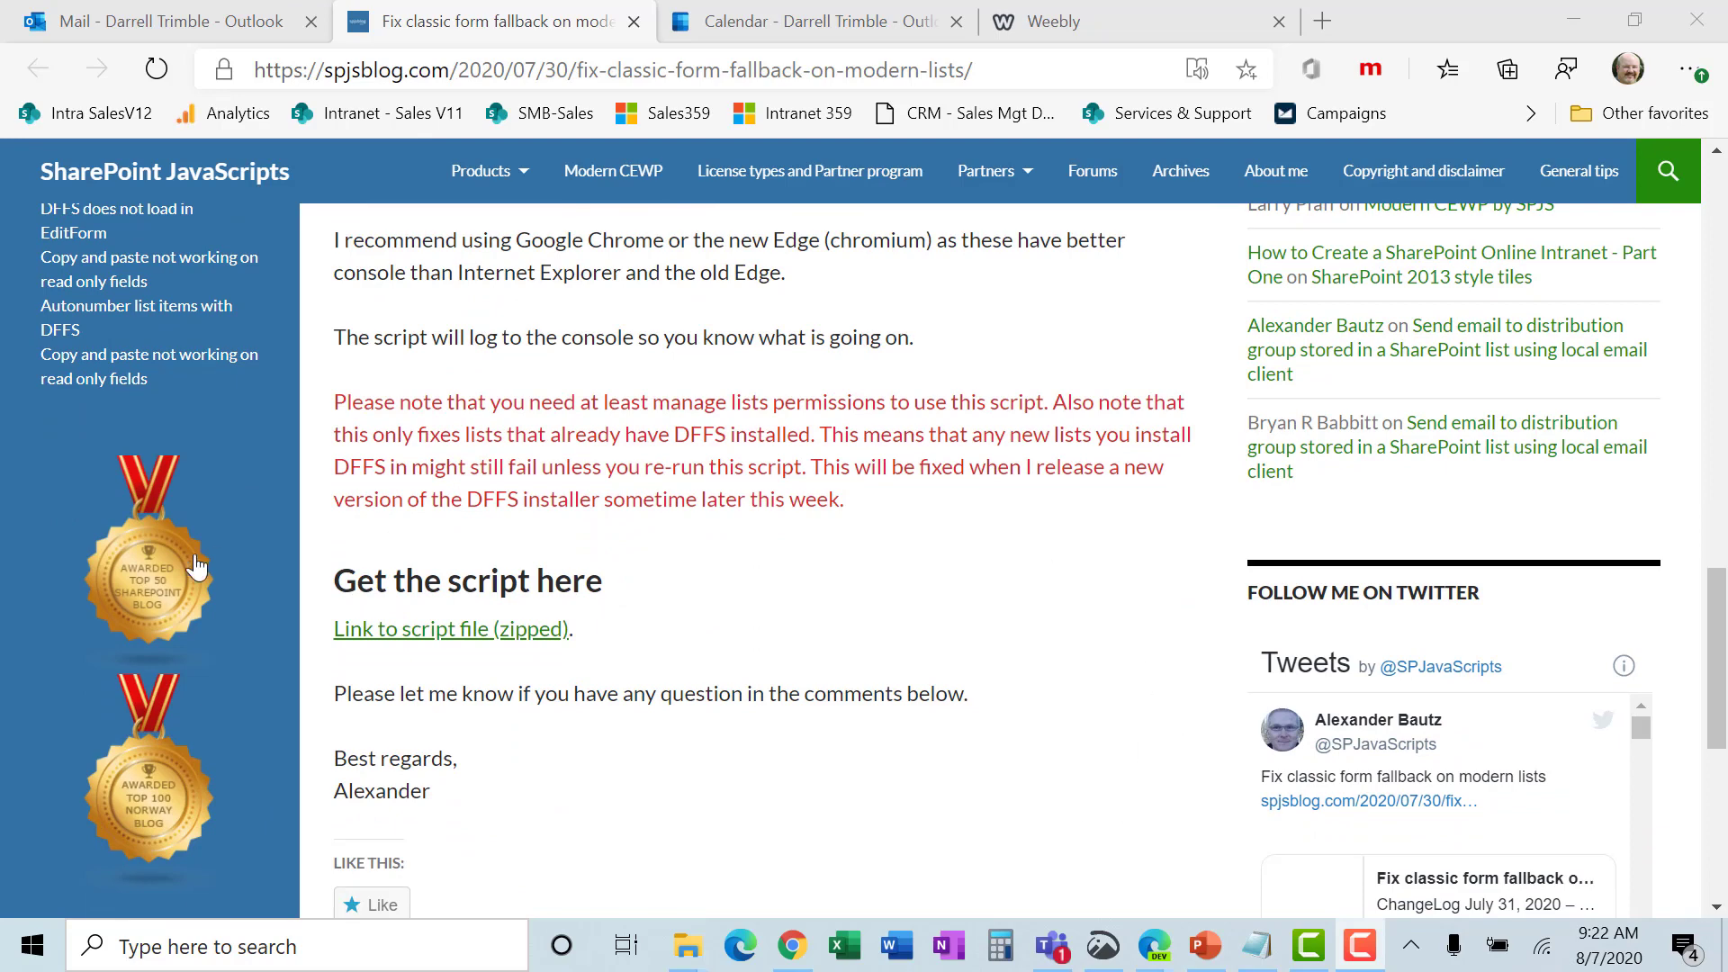
Download the zipped script file and save it into the DFFS Form Fix folder.
left_click(519, 631)
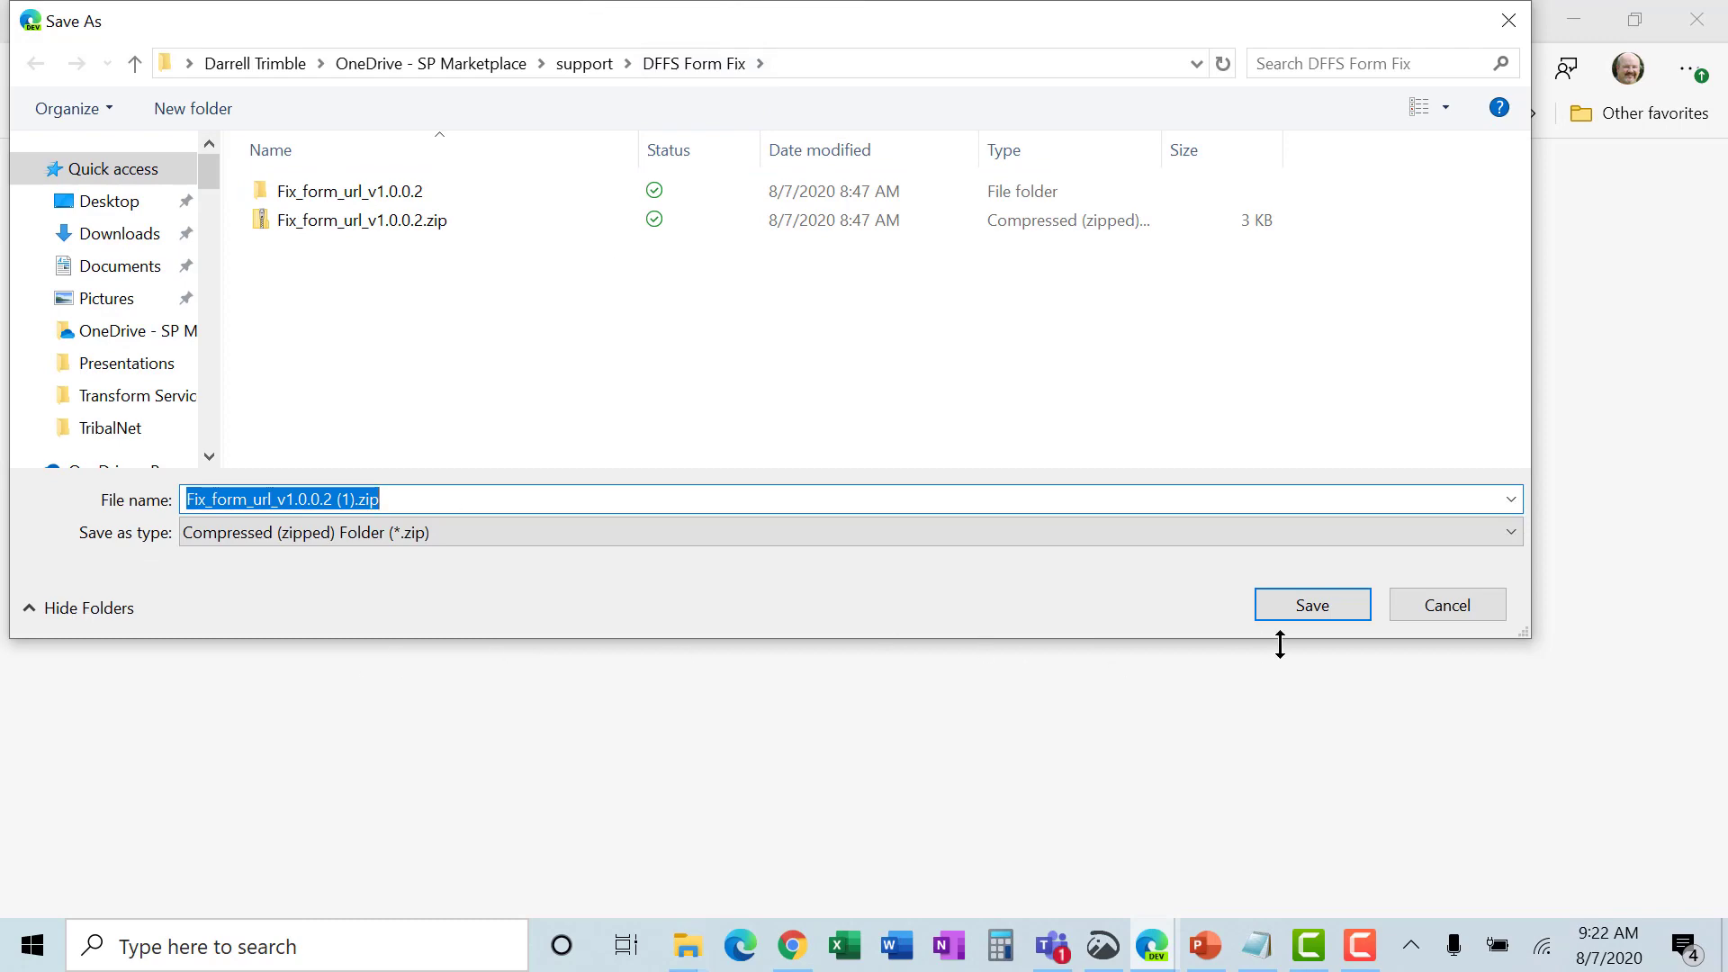
left_click(1354, 612)
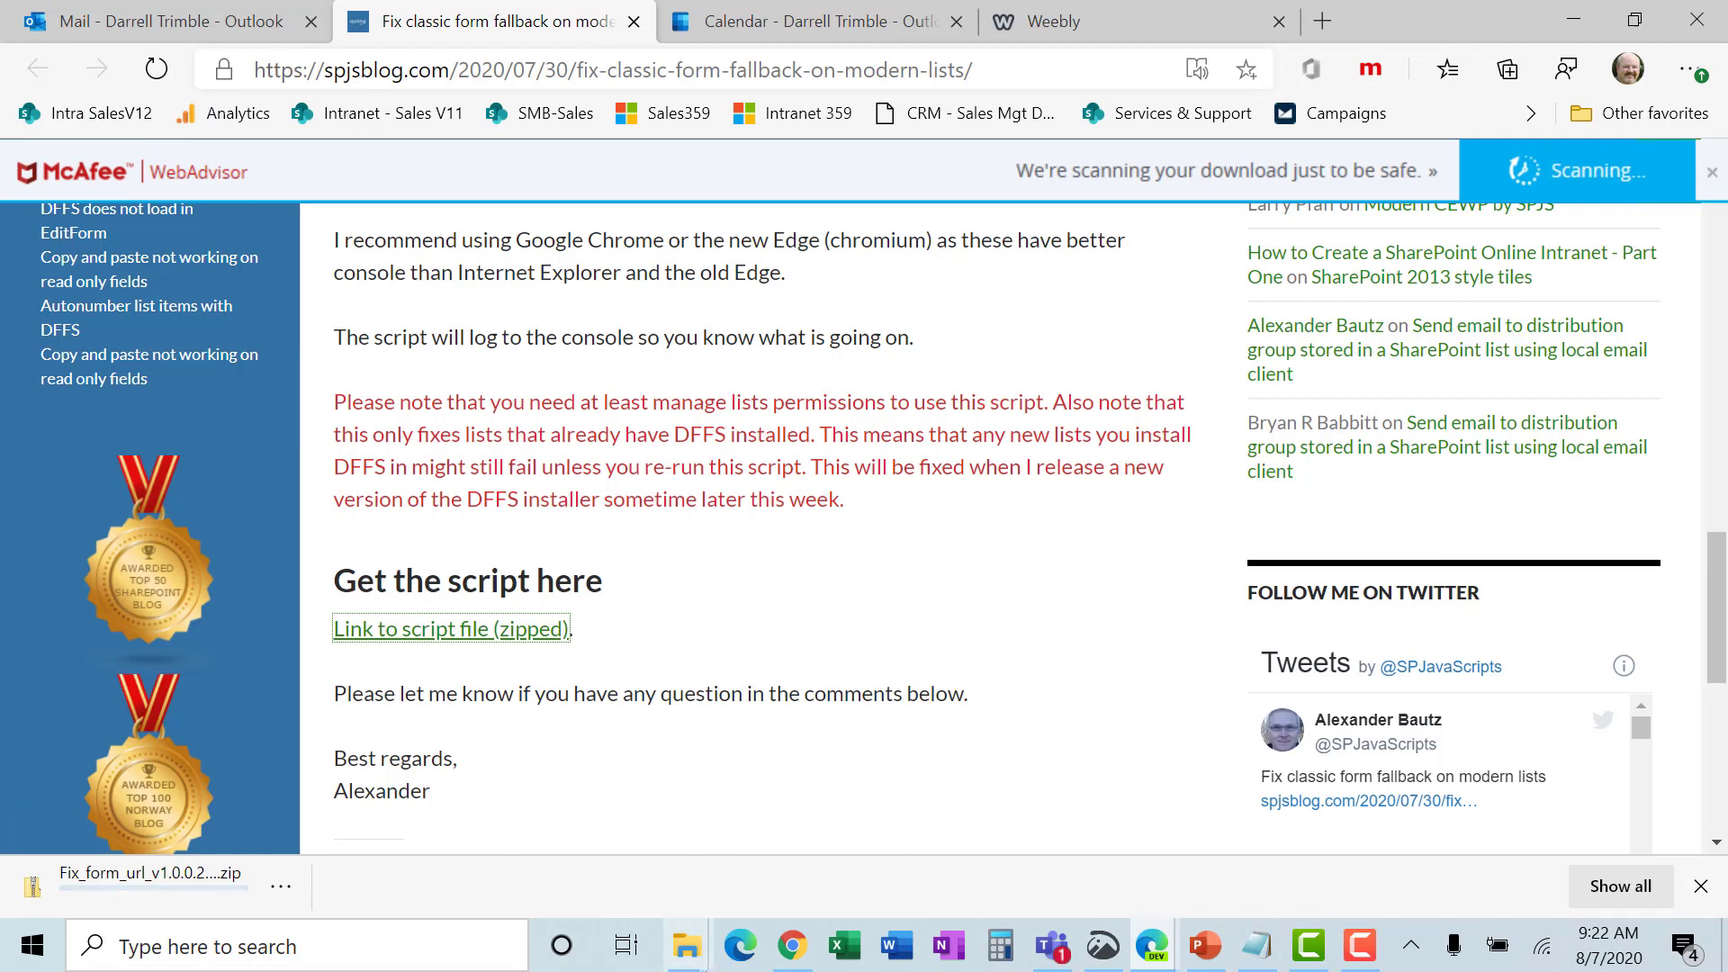
Extract all files from the Fix_form_url_v1.0.0.2 (1) zip into the suggested folder.
mouse_move(689, 962)
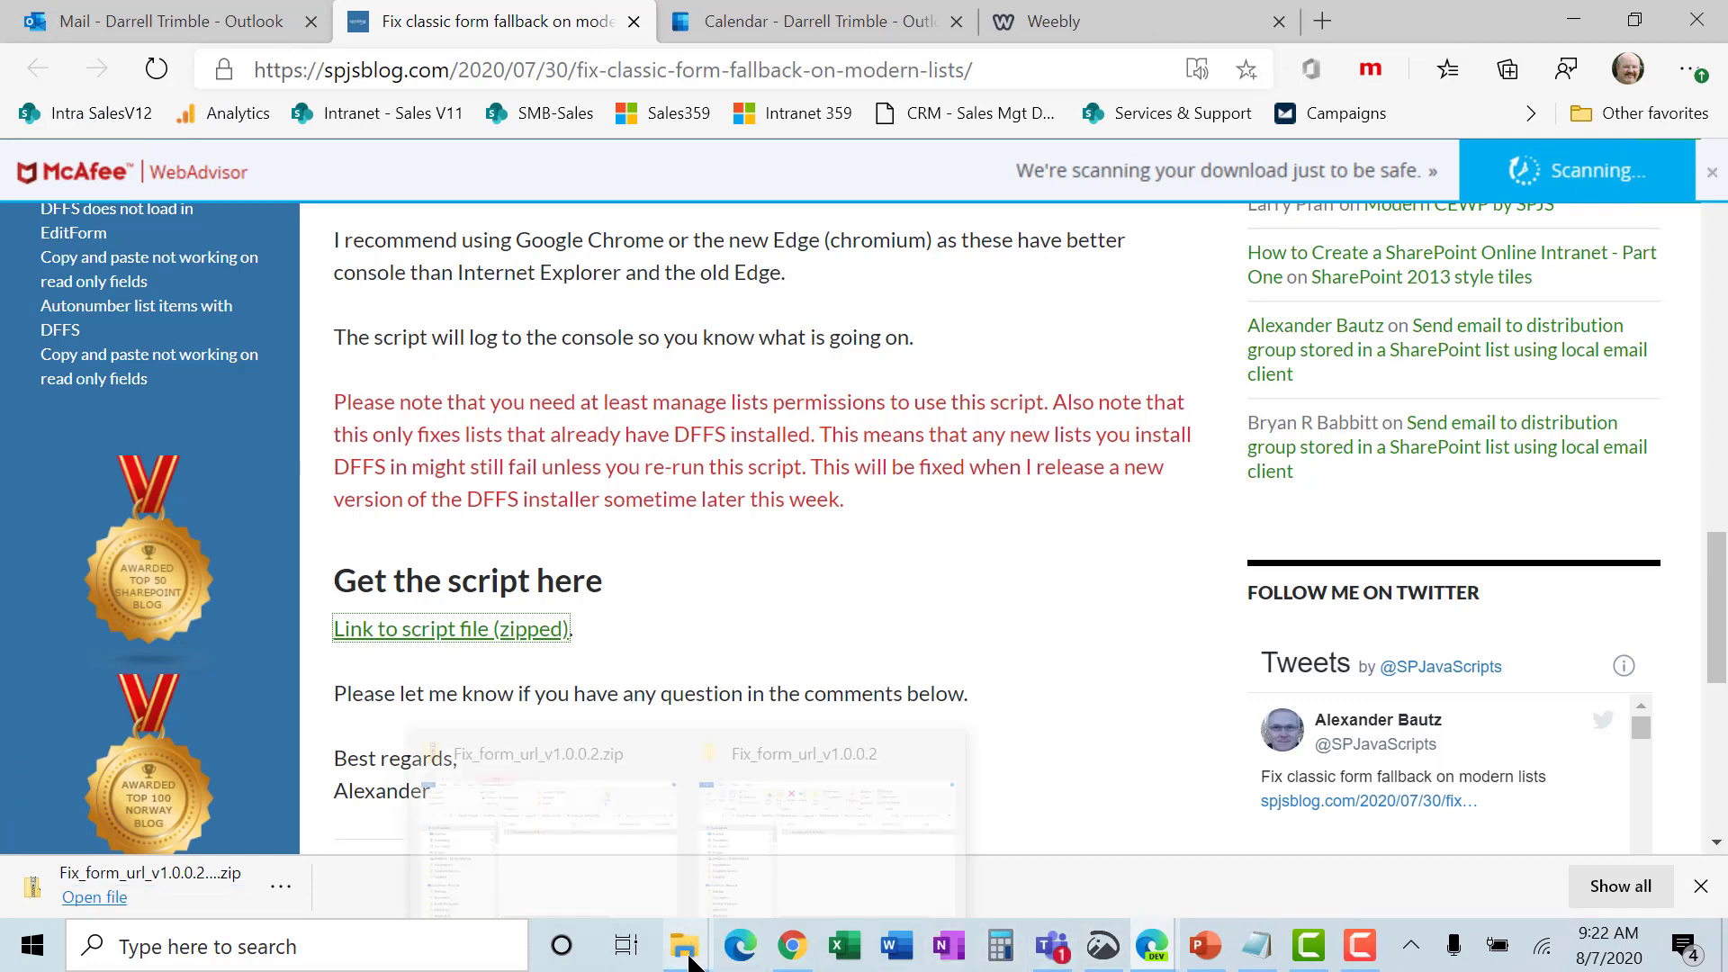
left_click(163, 893)
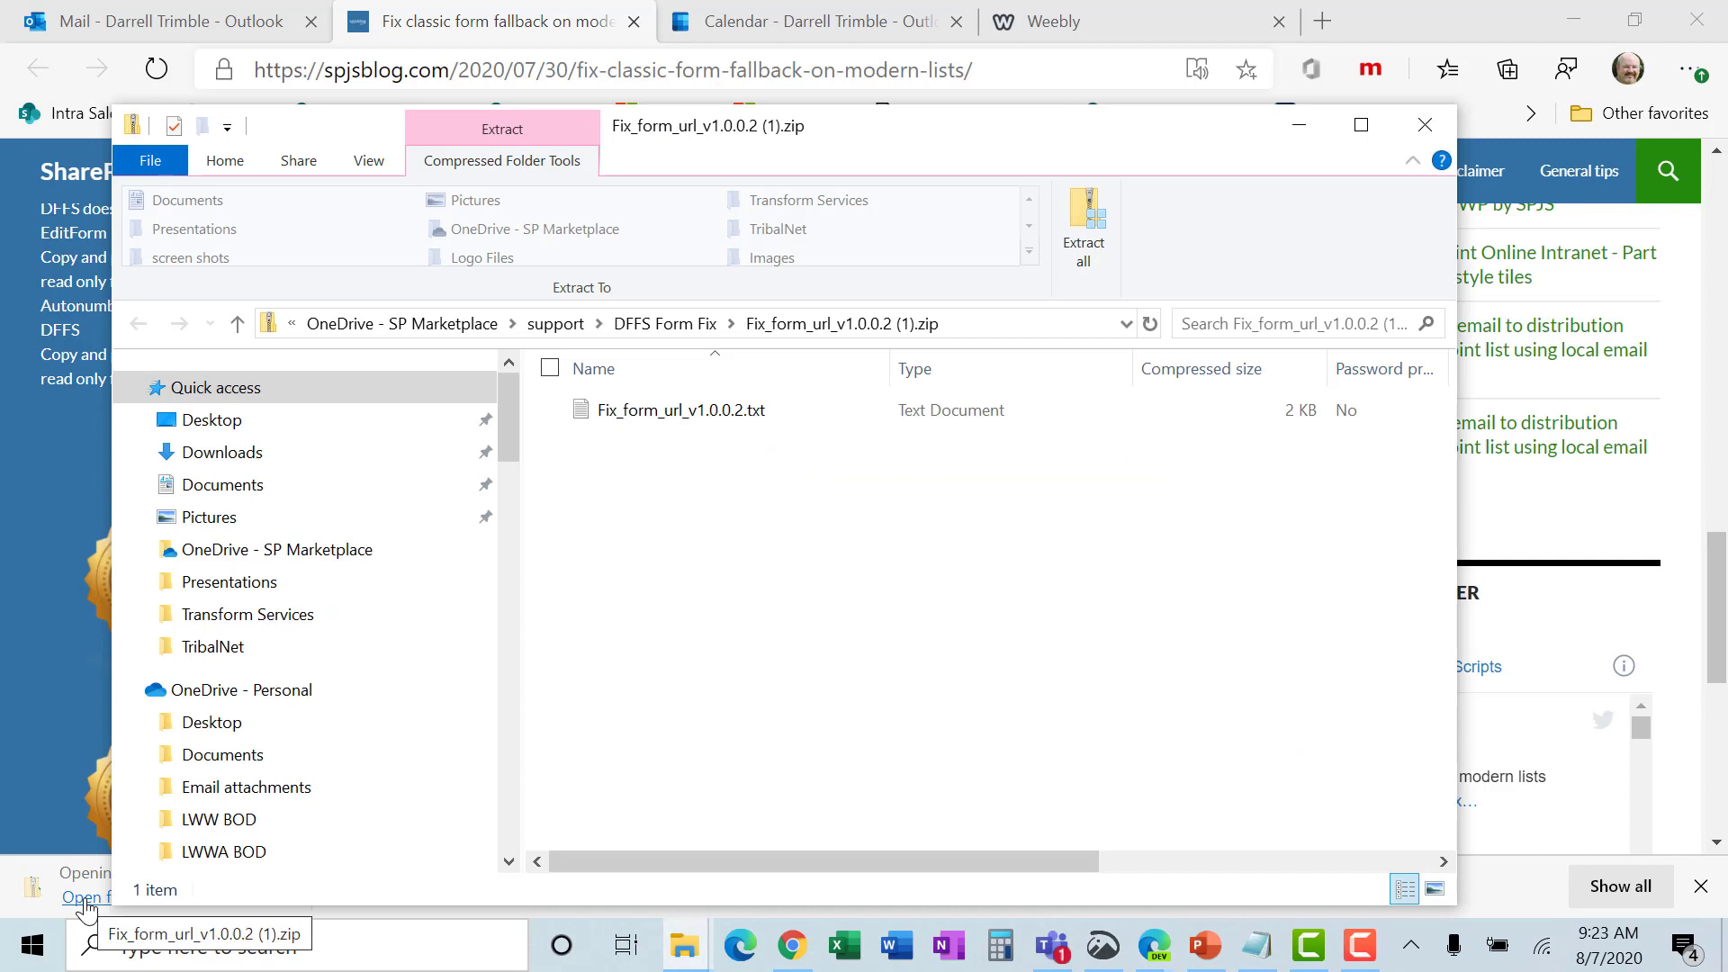
left_click(86, 897)
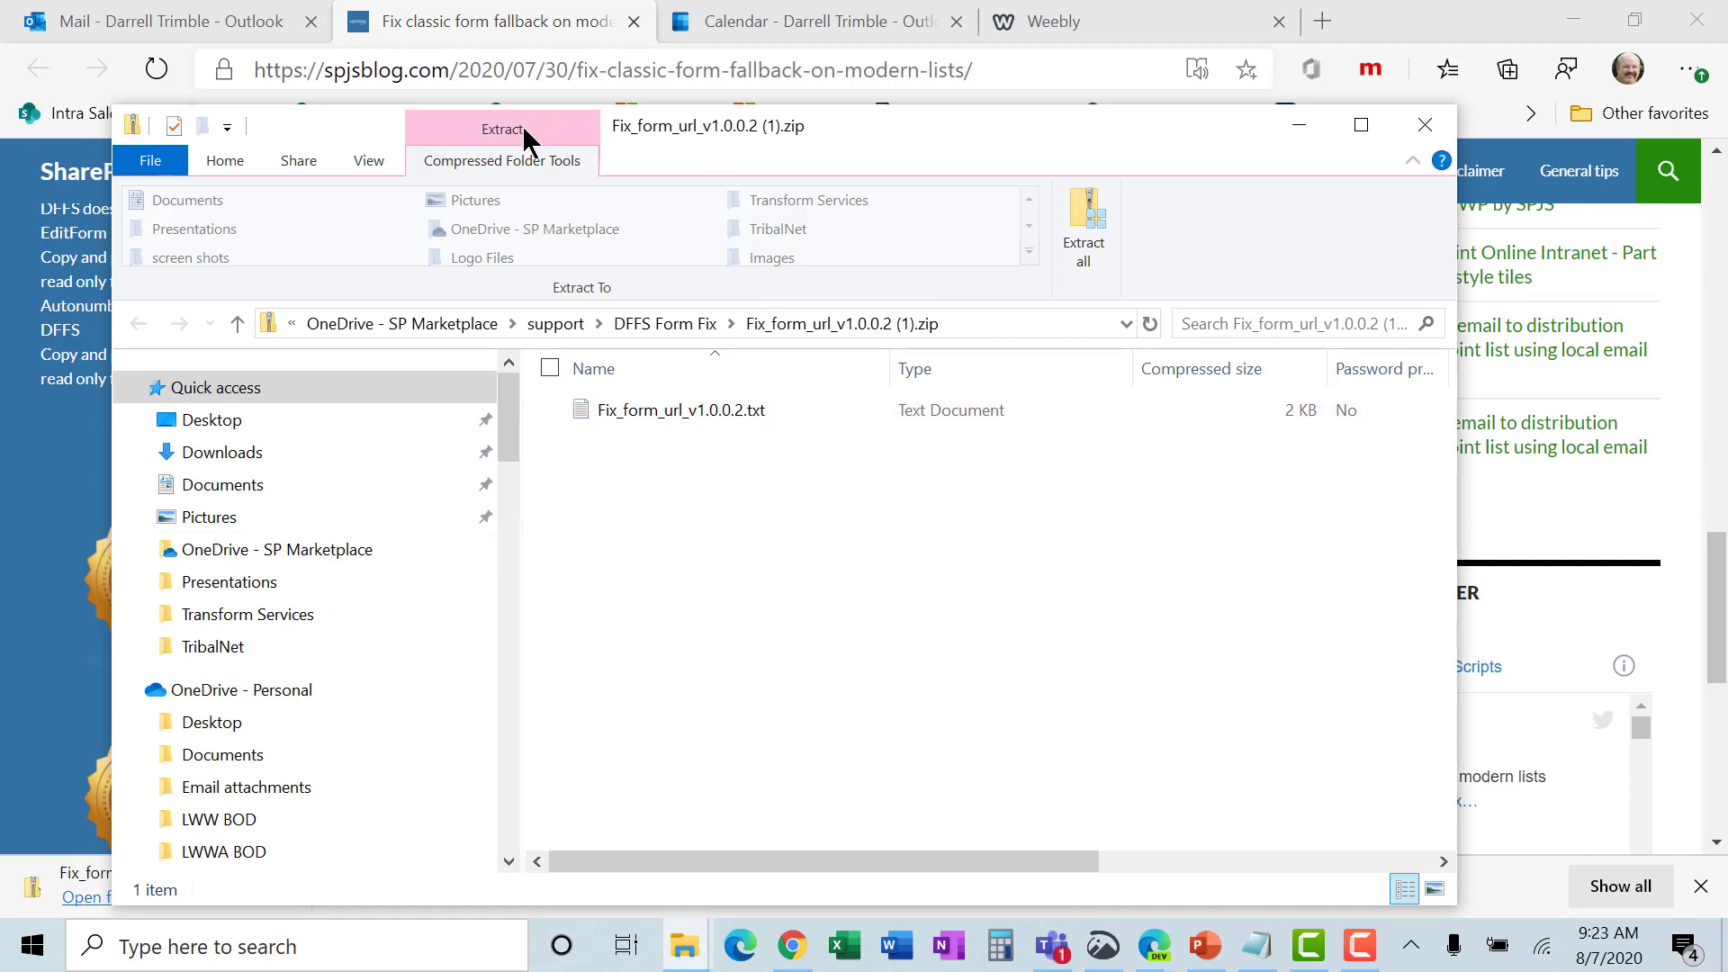
left_click(1089, 230)
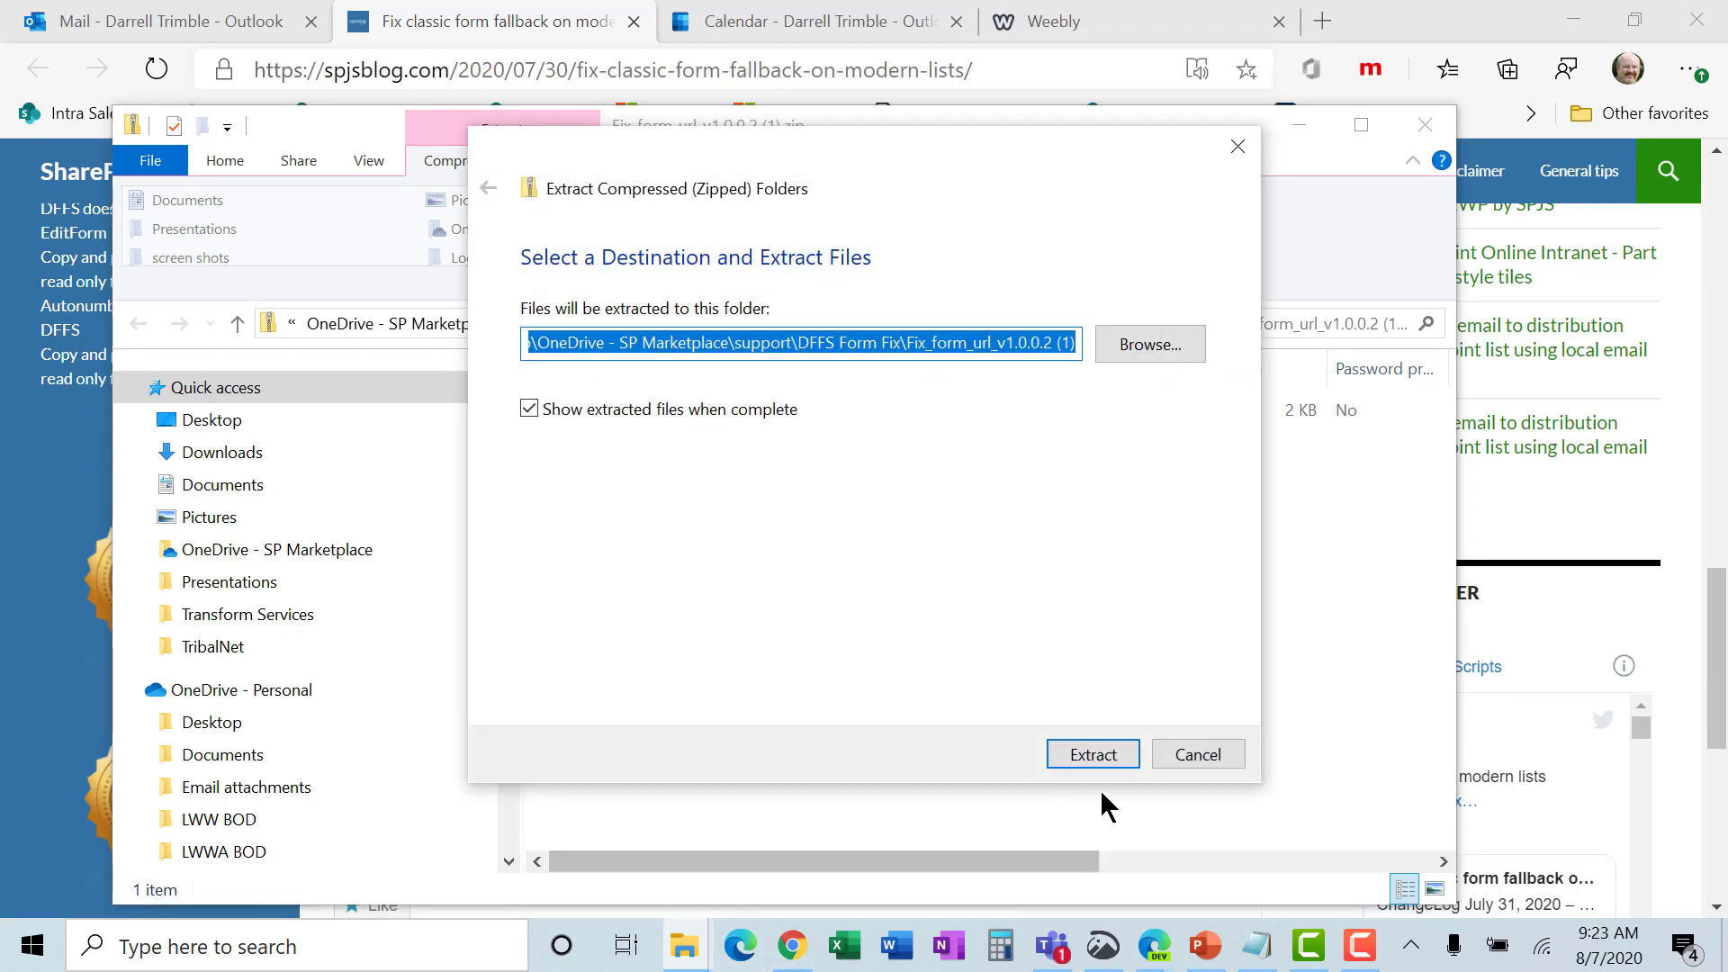
left_click(1117, 755)
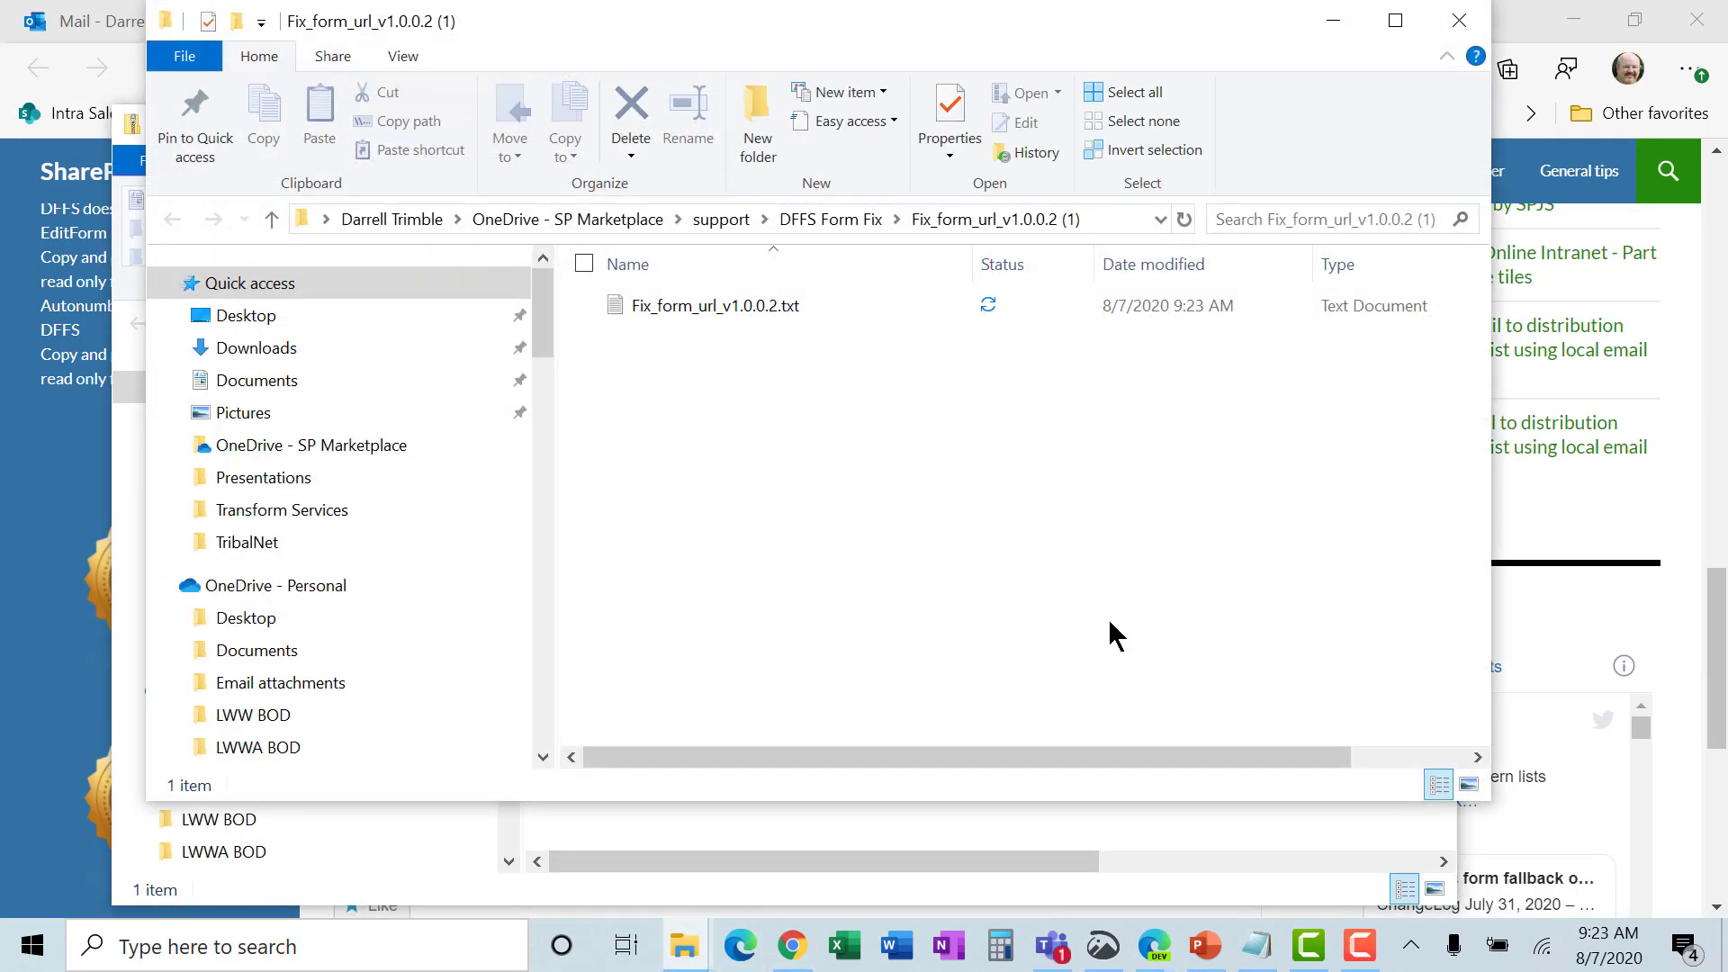
Open Fix_form_url_v1.0.0.2.txt in Notepad.
double_click(764, 306)
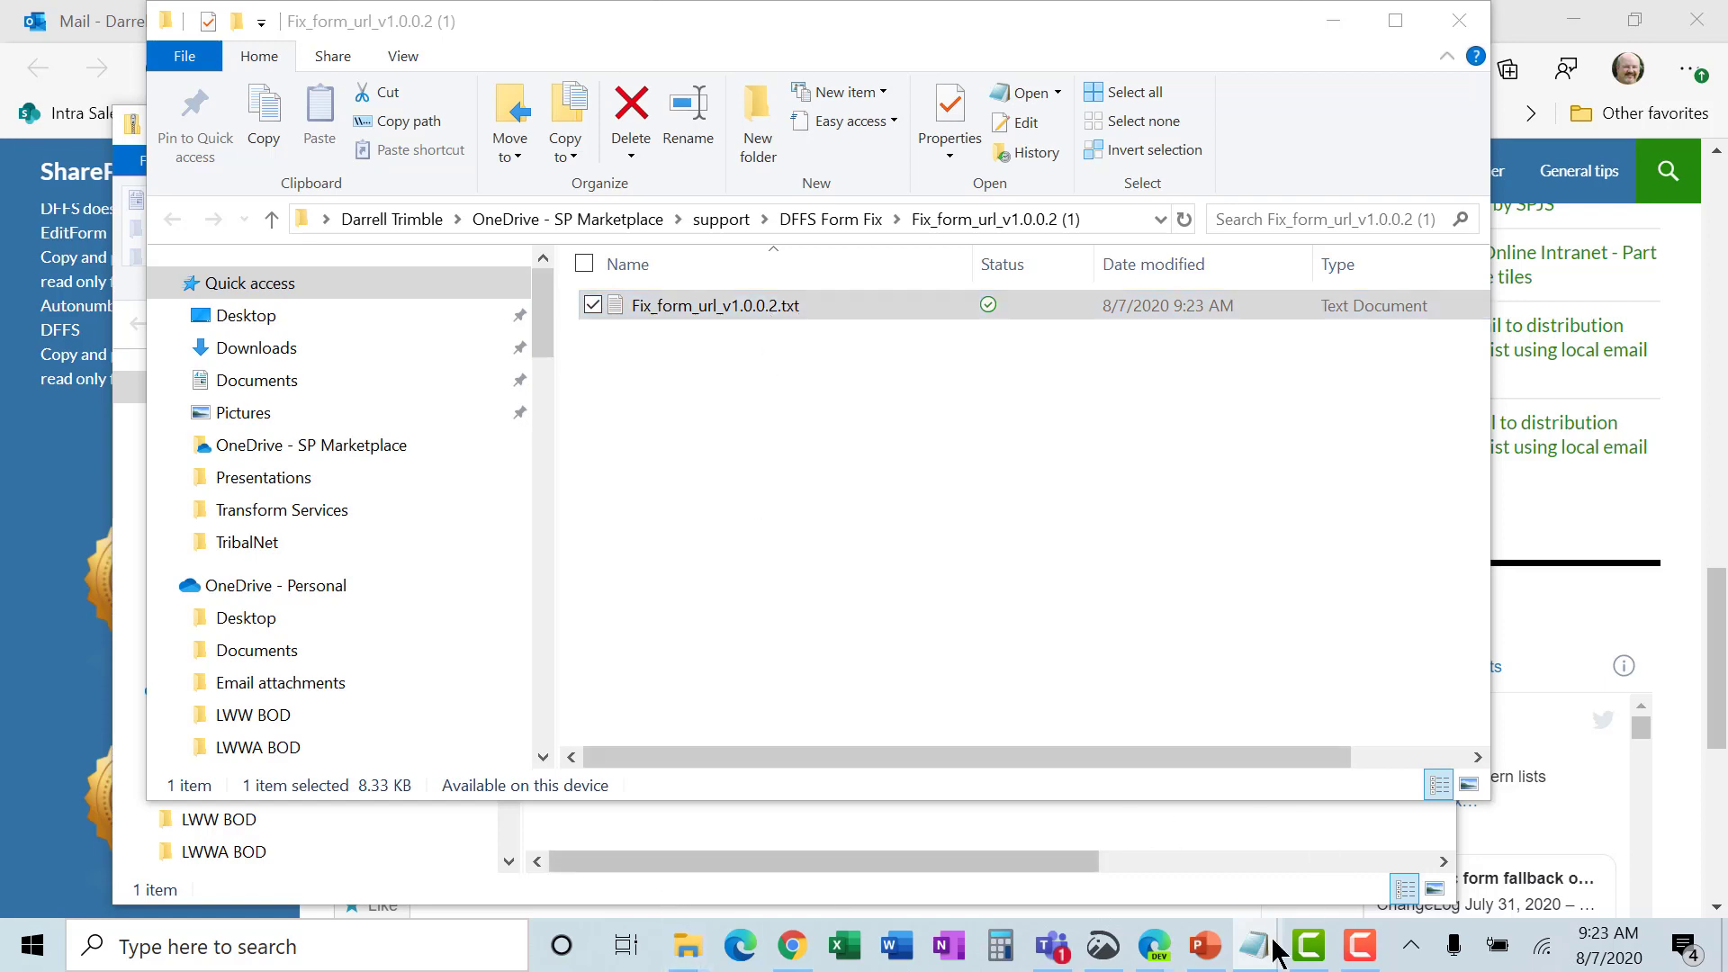
mouse_move(1265, 959)
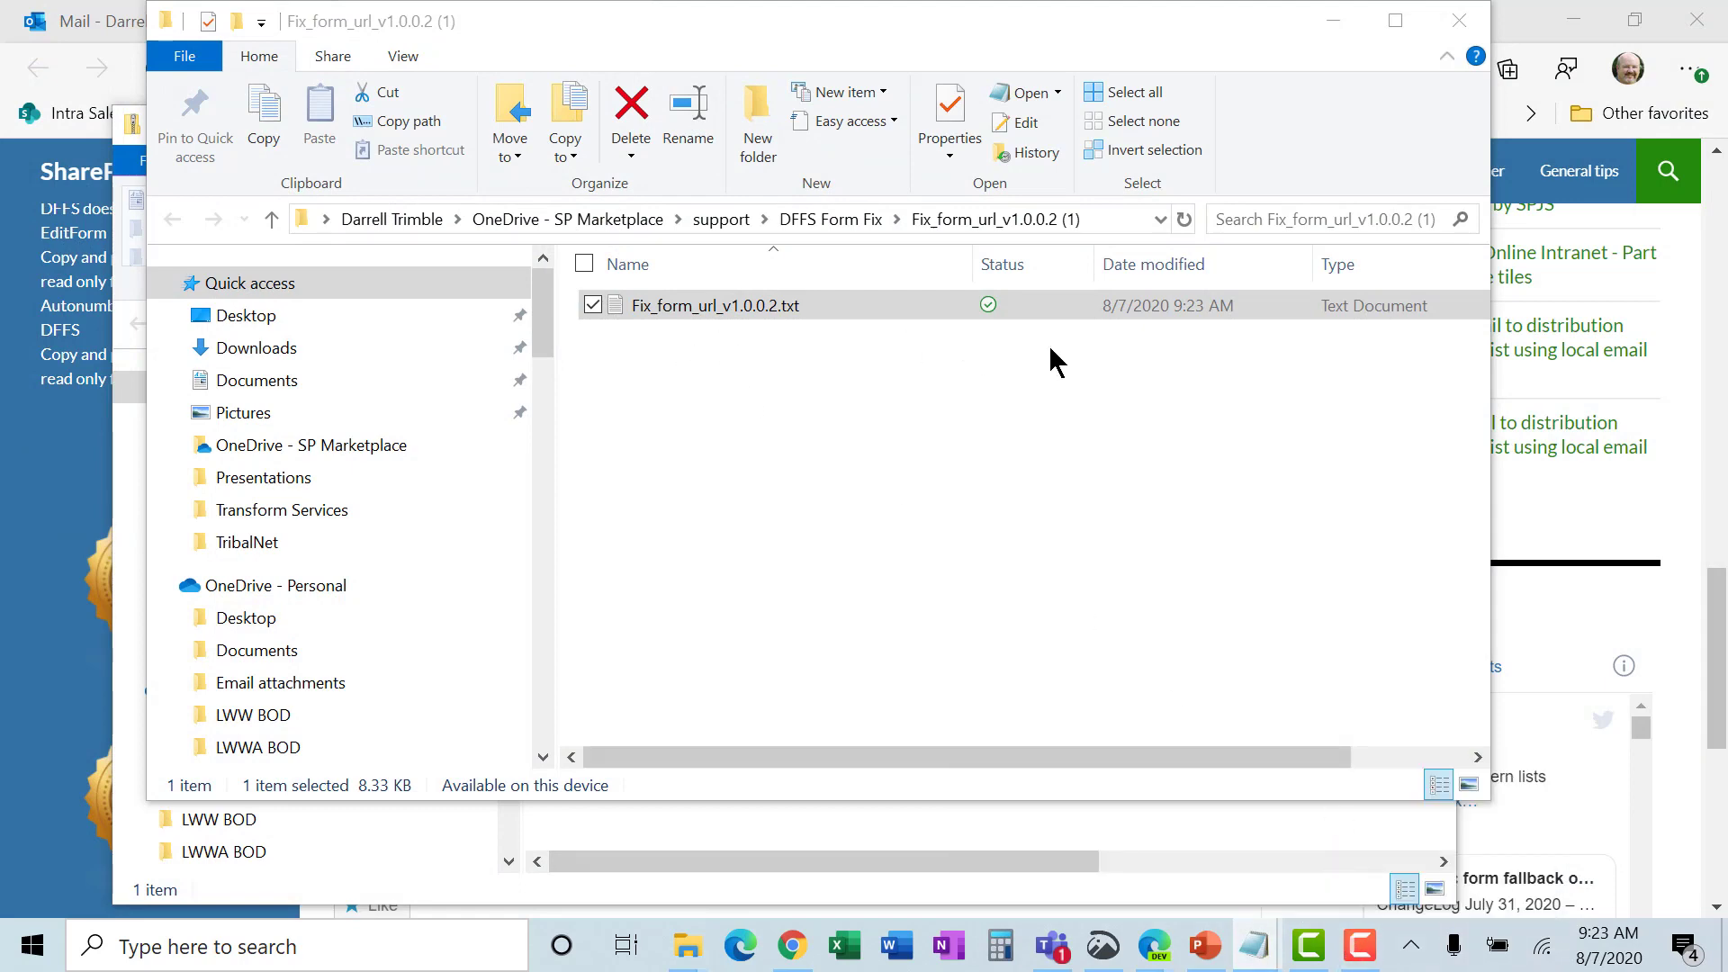
key("Return")
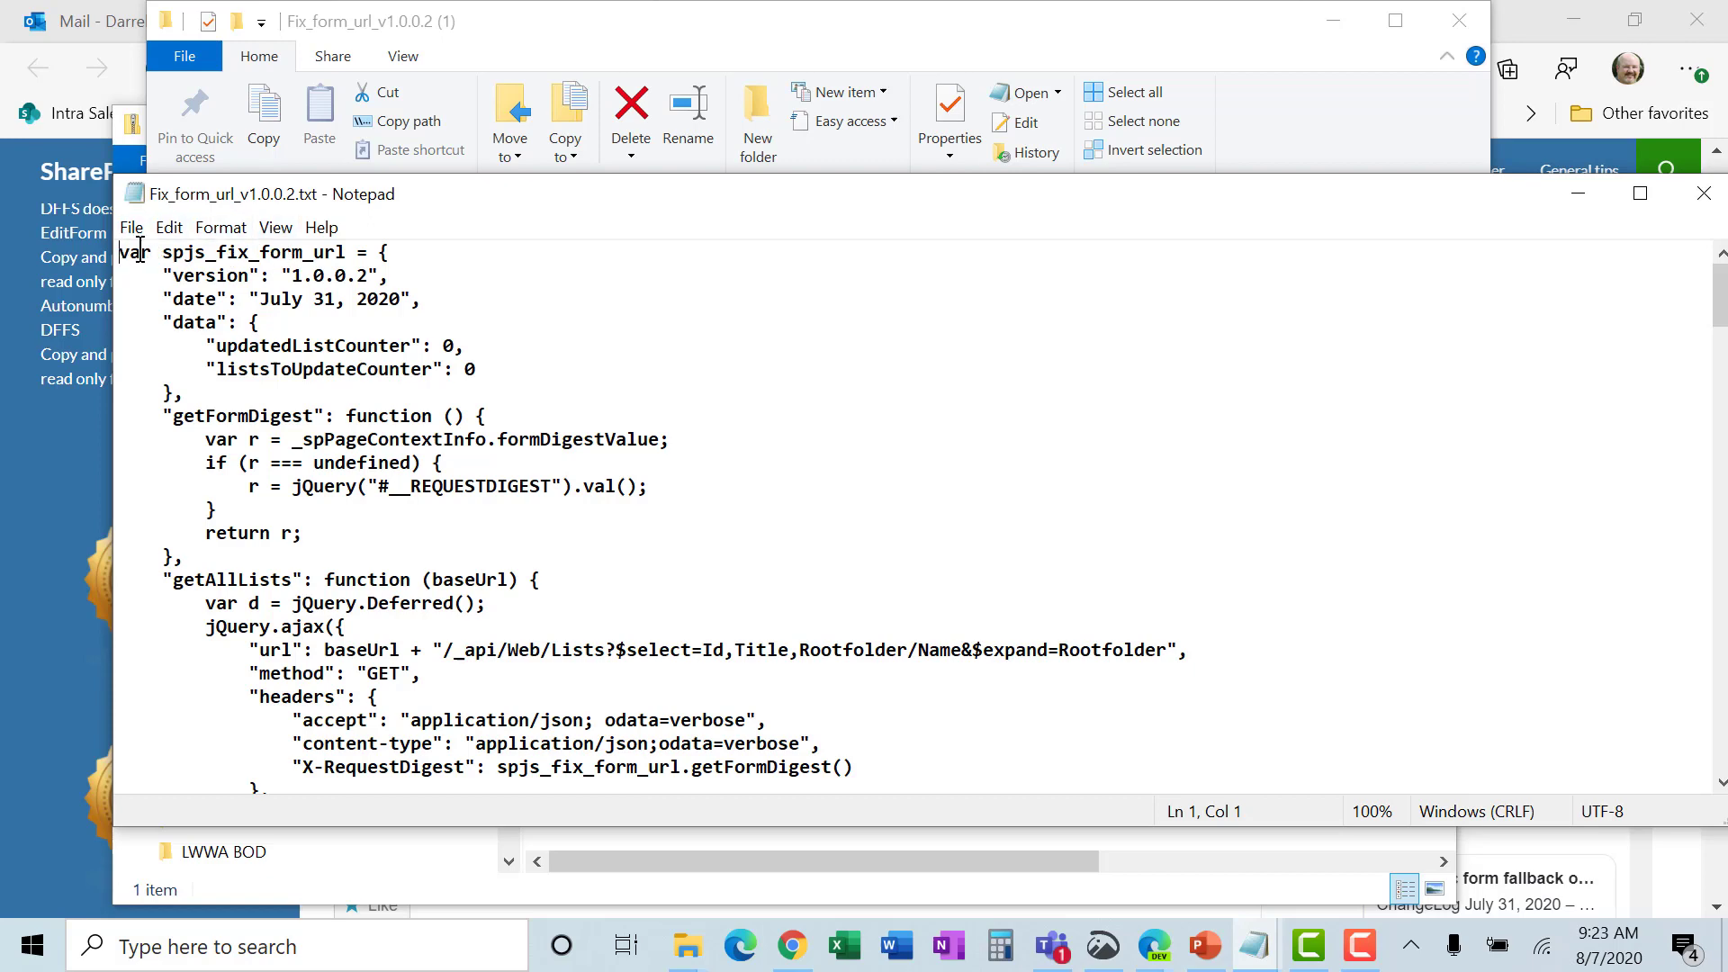
Select the whole script and copy it to the clipboard.
left_click(179, 227)
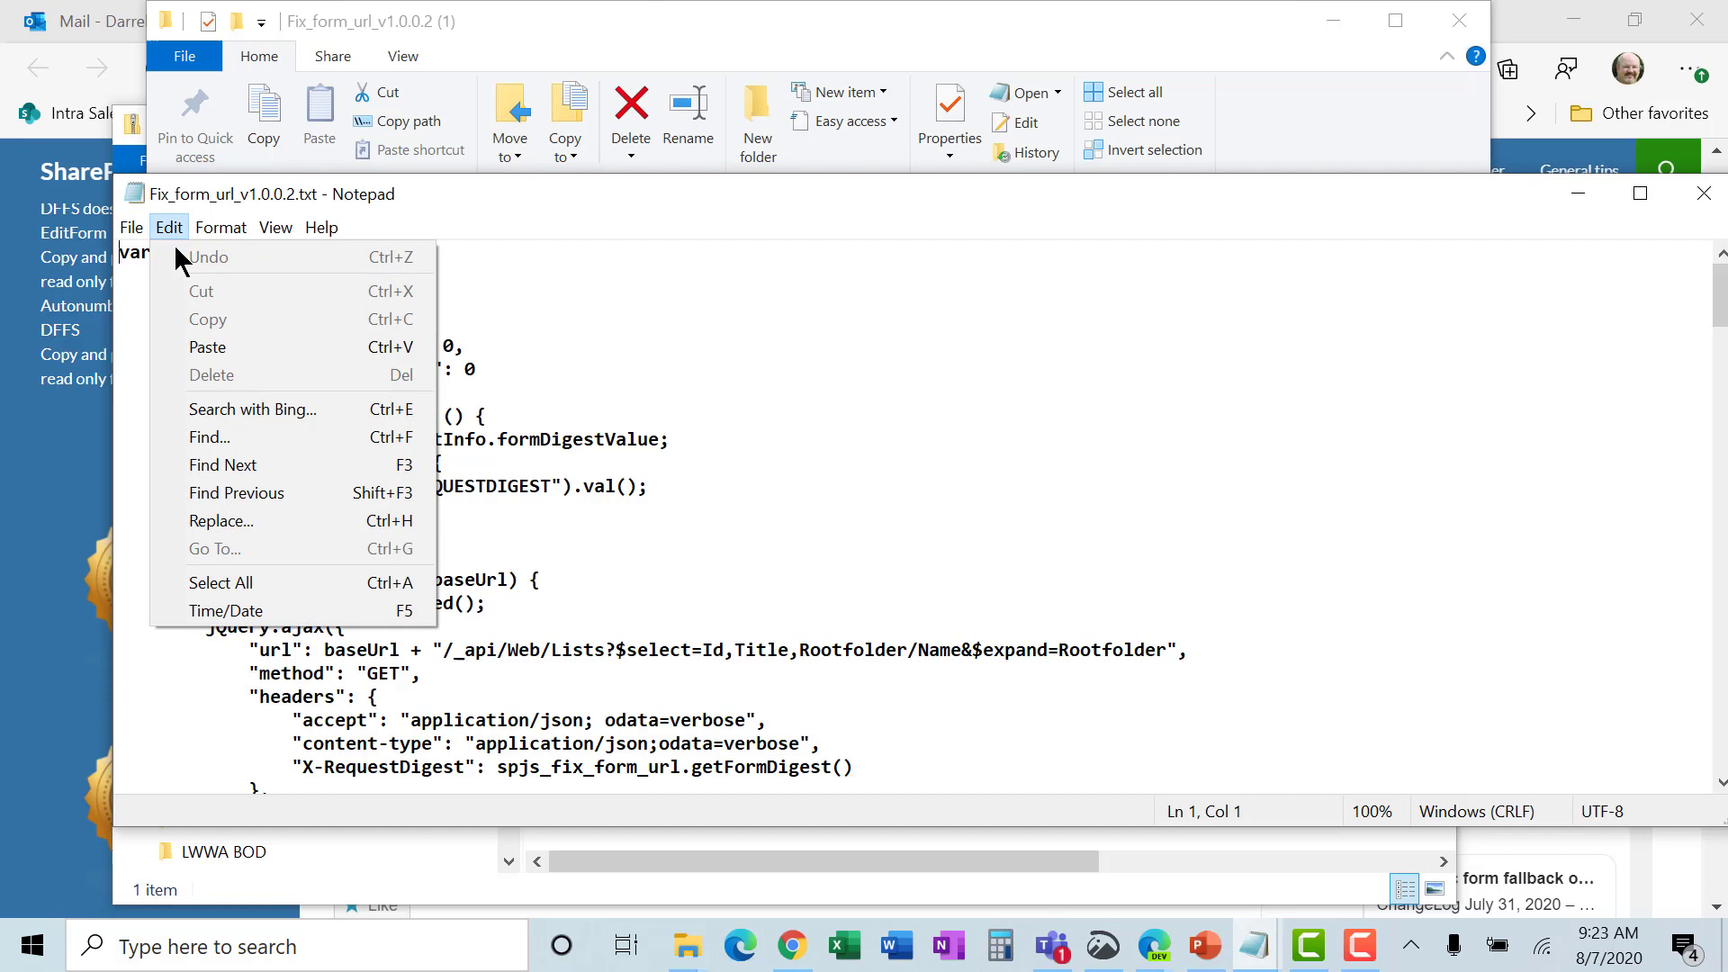
left_click(233, 582)
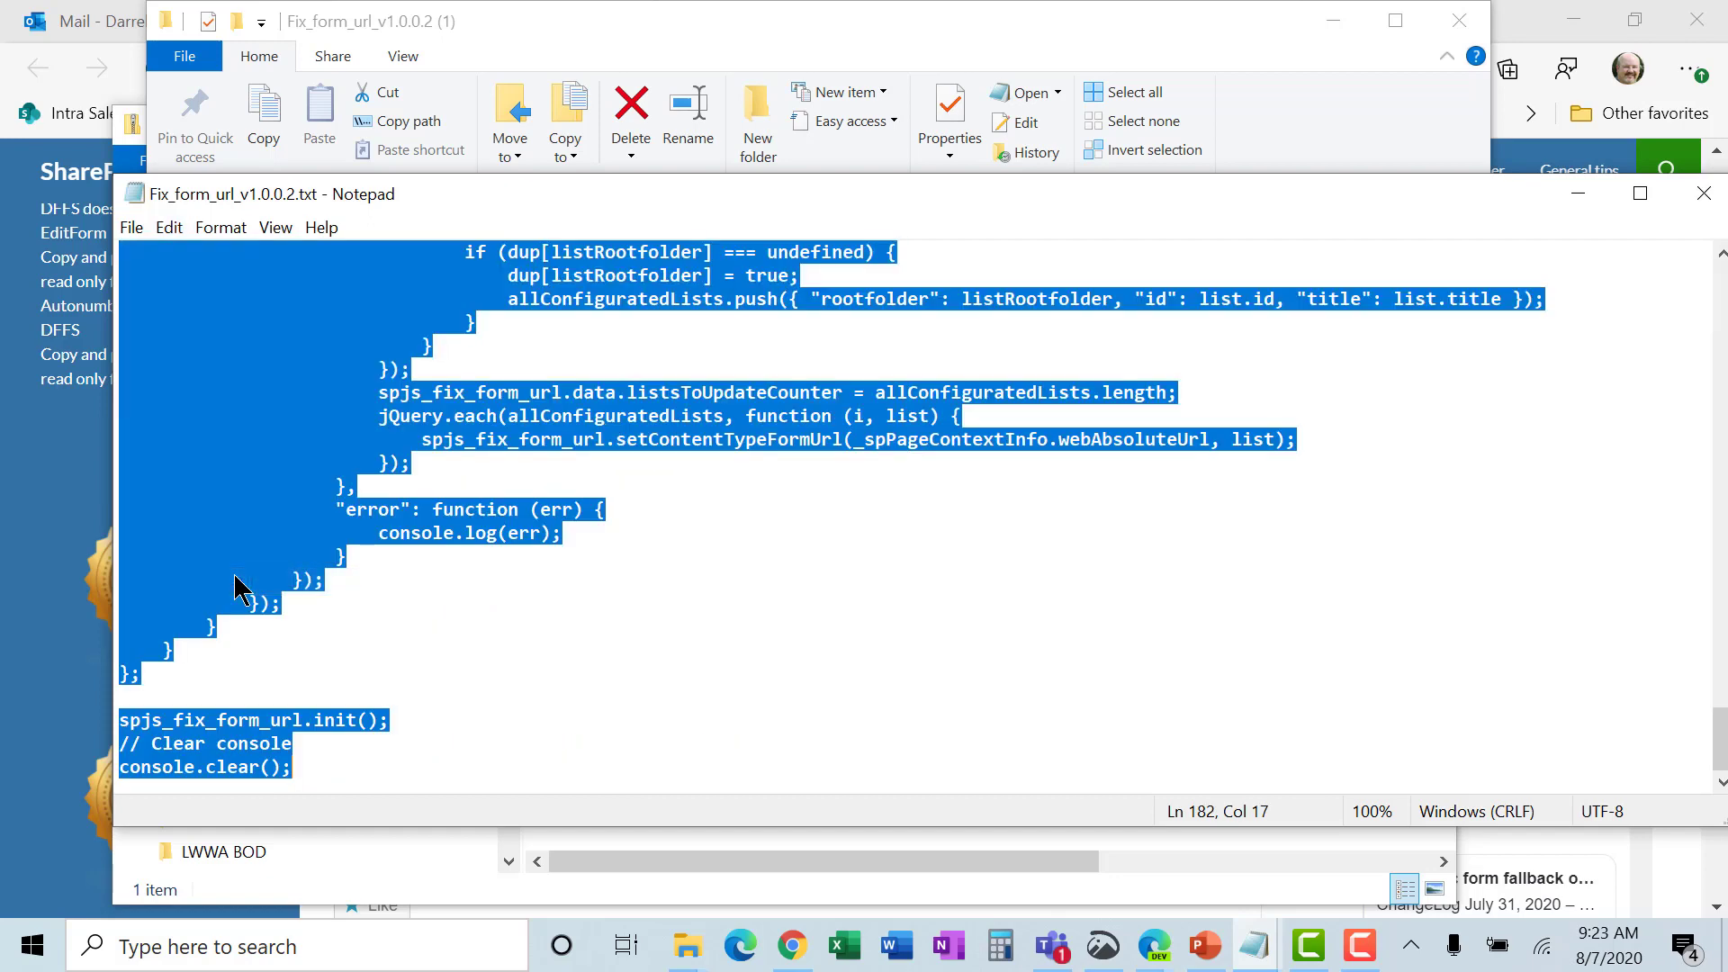
right_click(277, 399)
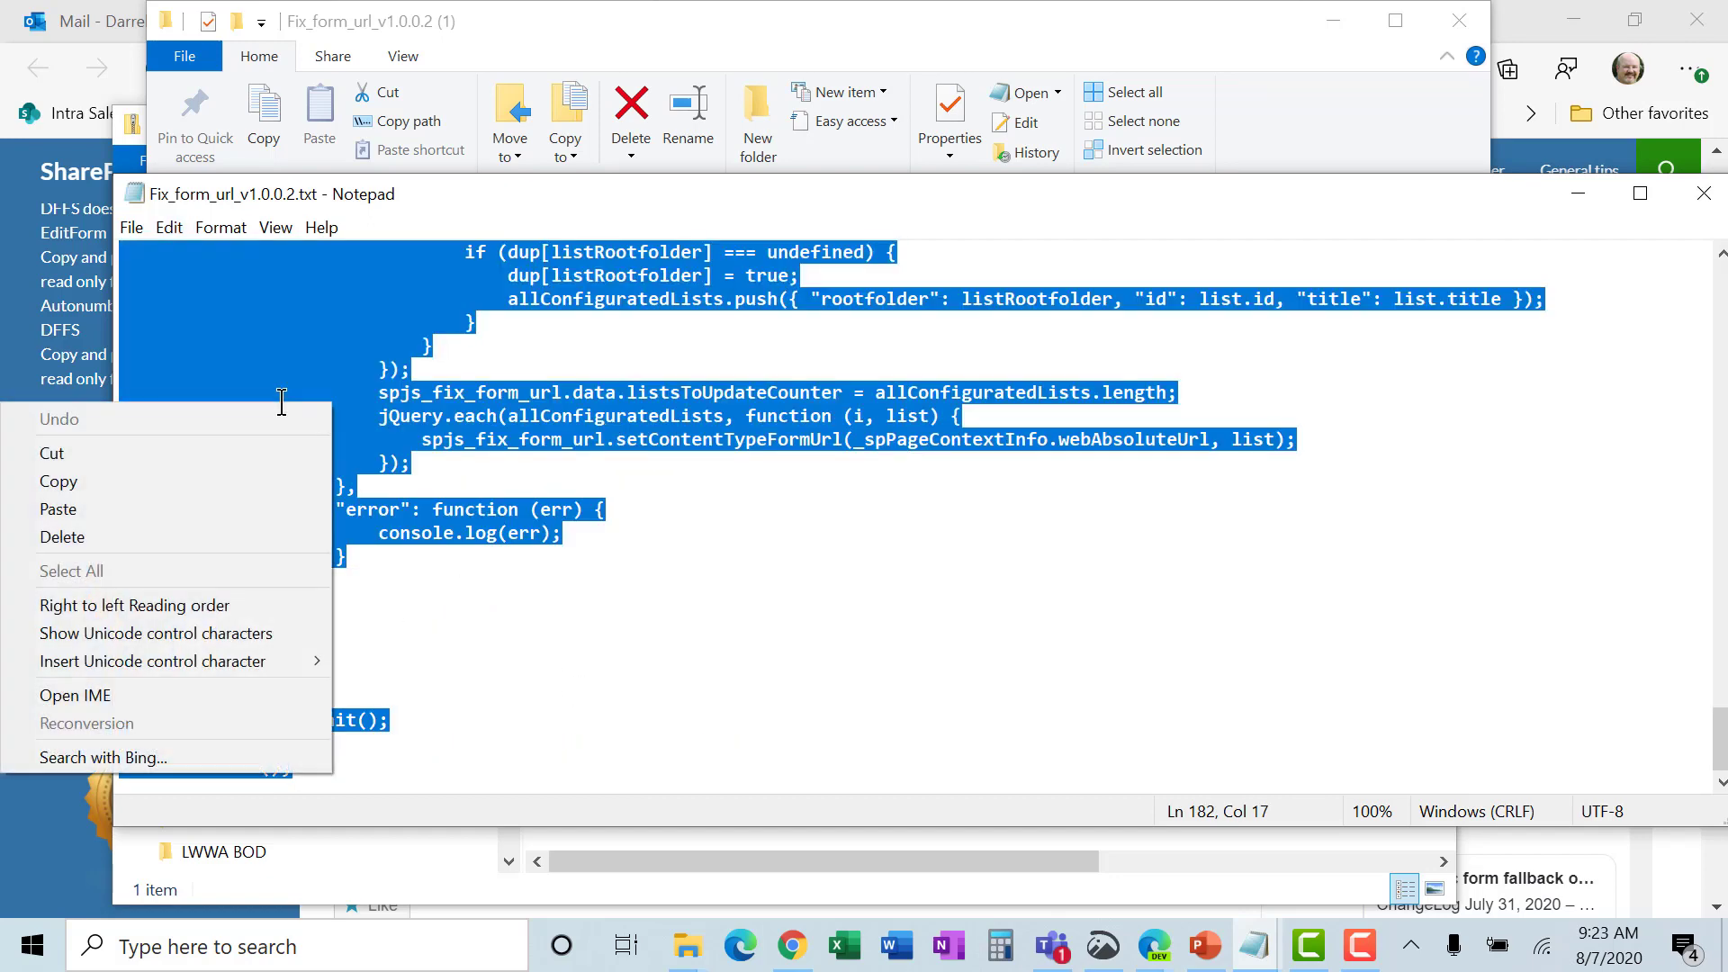
left_click(110, 481)
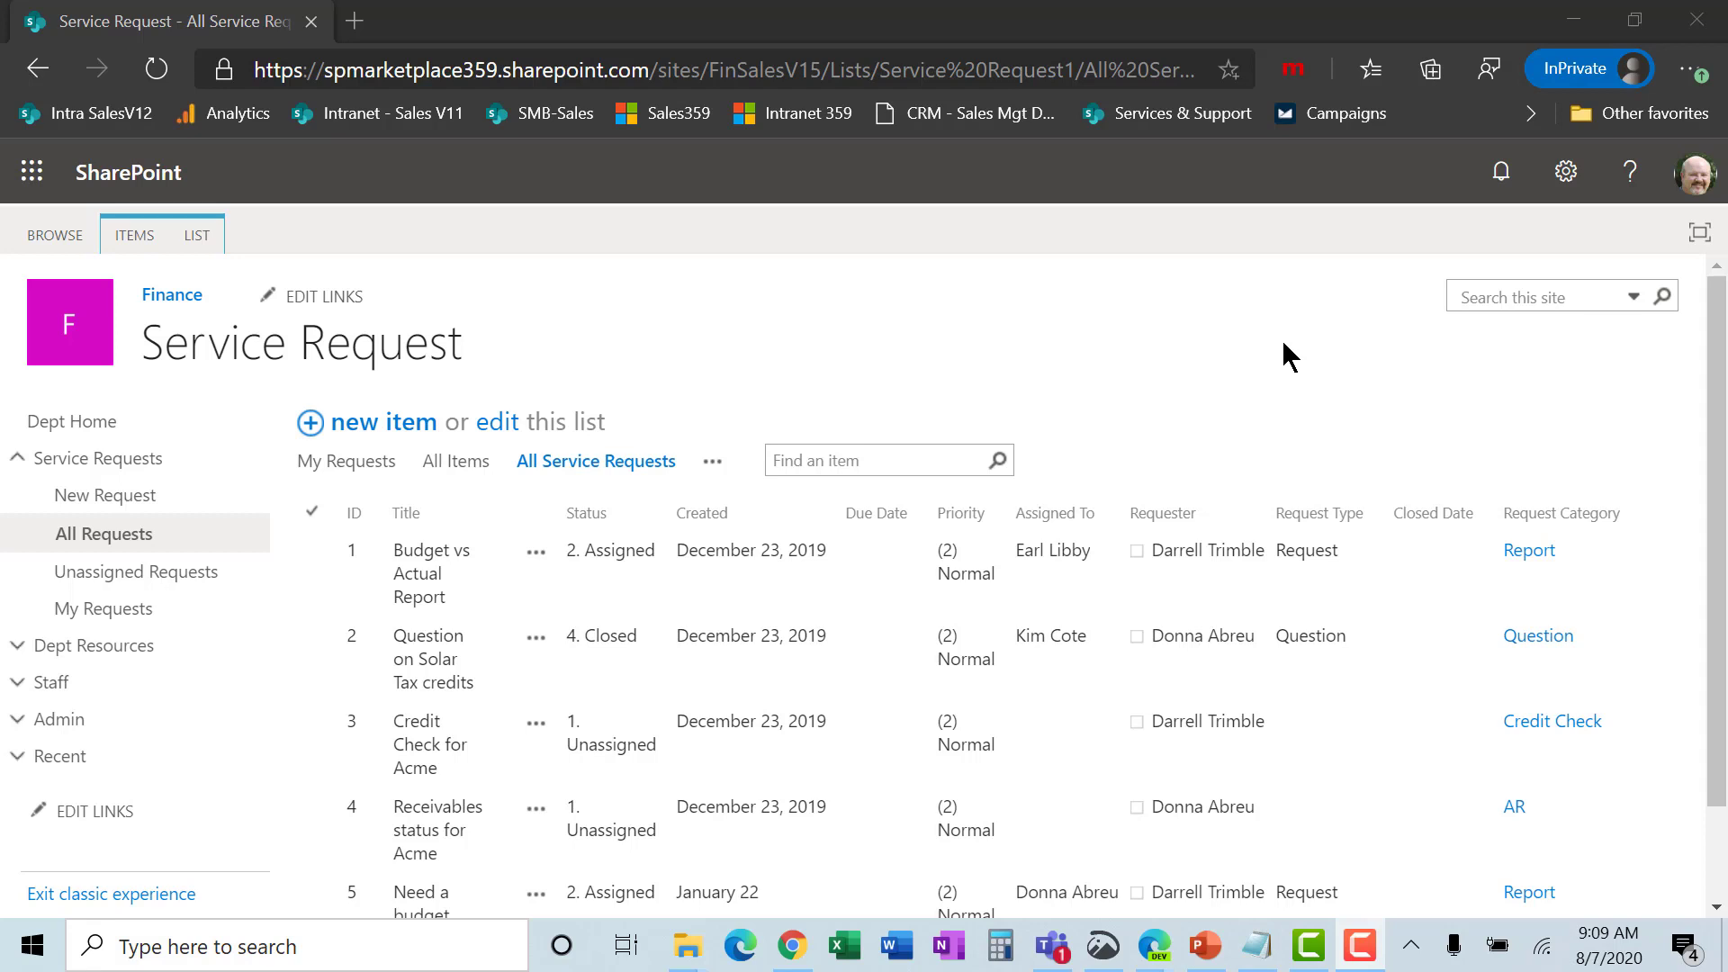
Open a blank Service Request NewForm page via the 'new item' link.
left_click(349, 439)
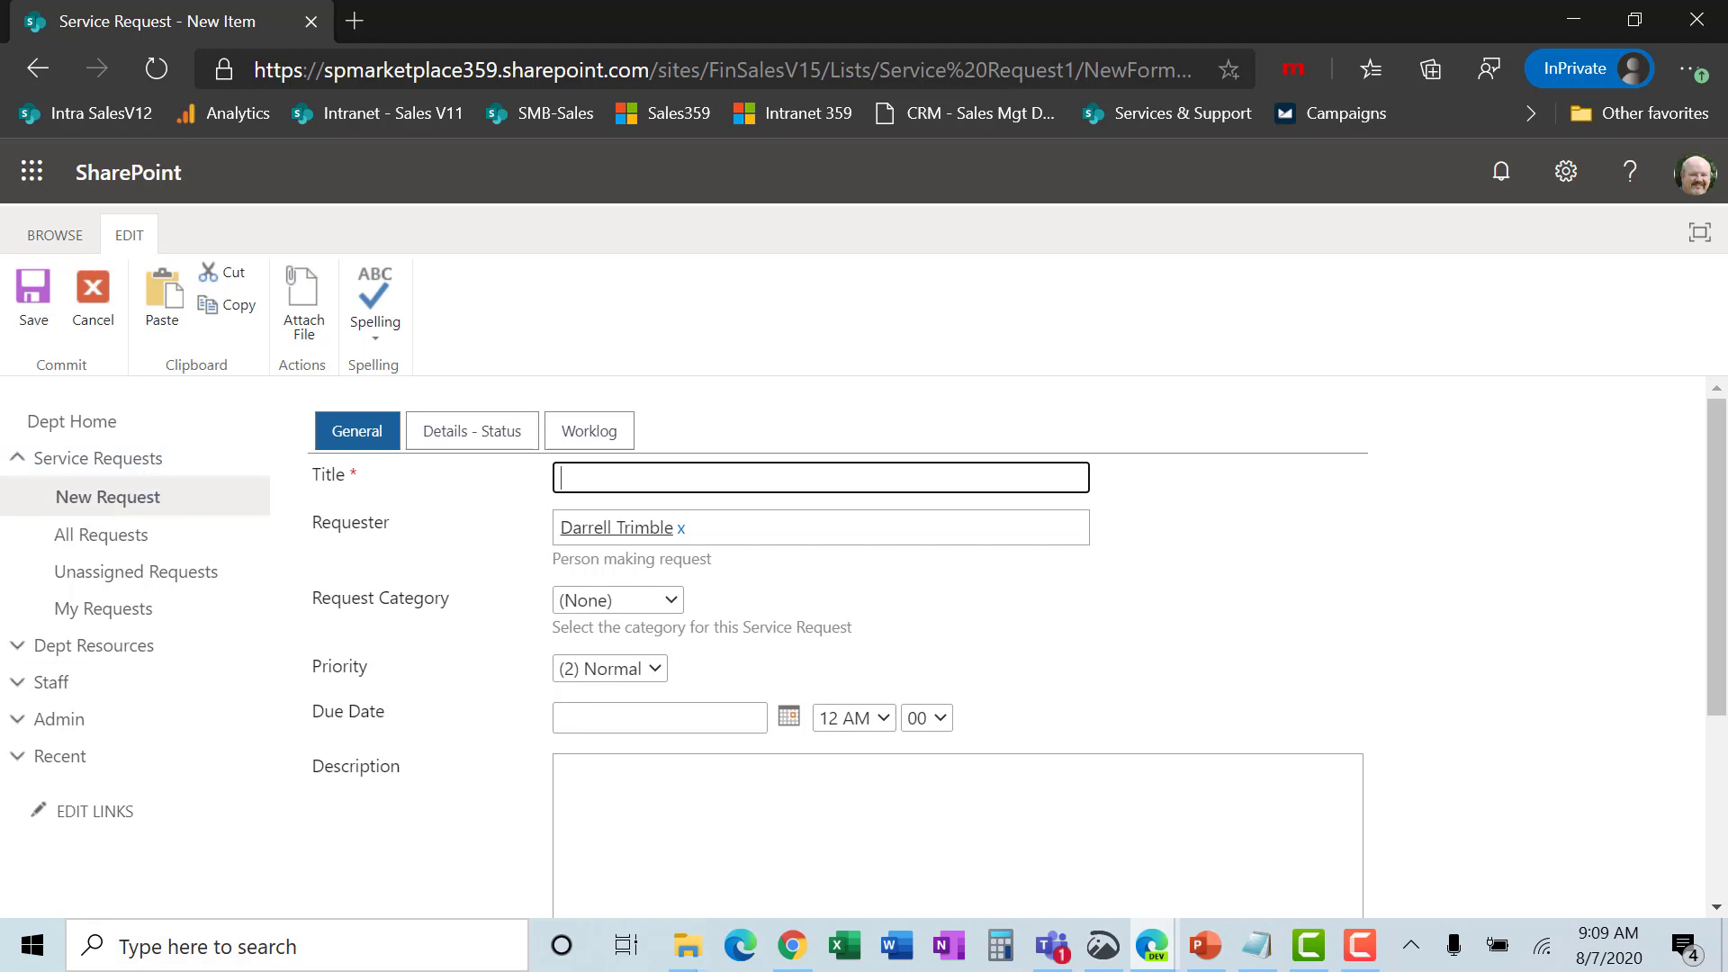
key("F10")
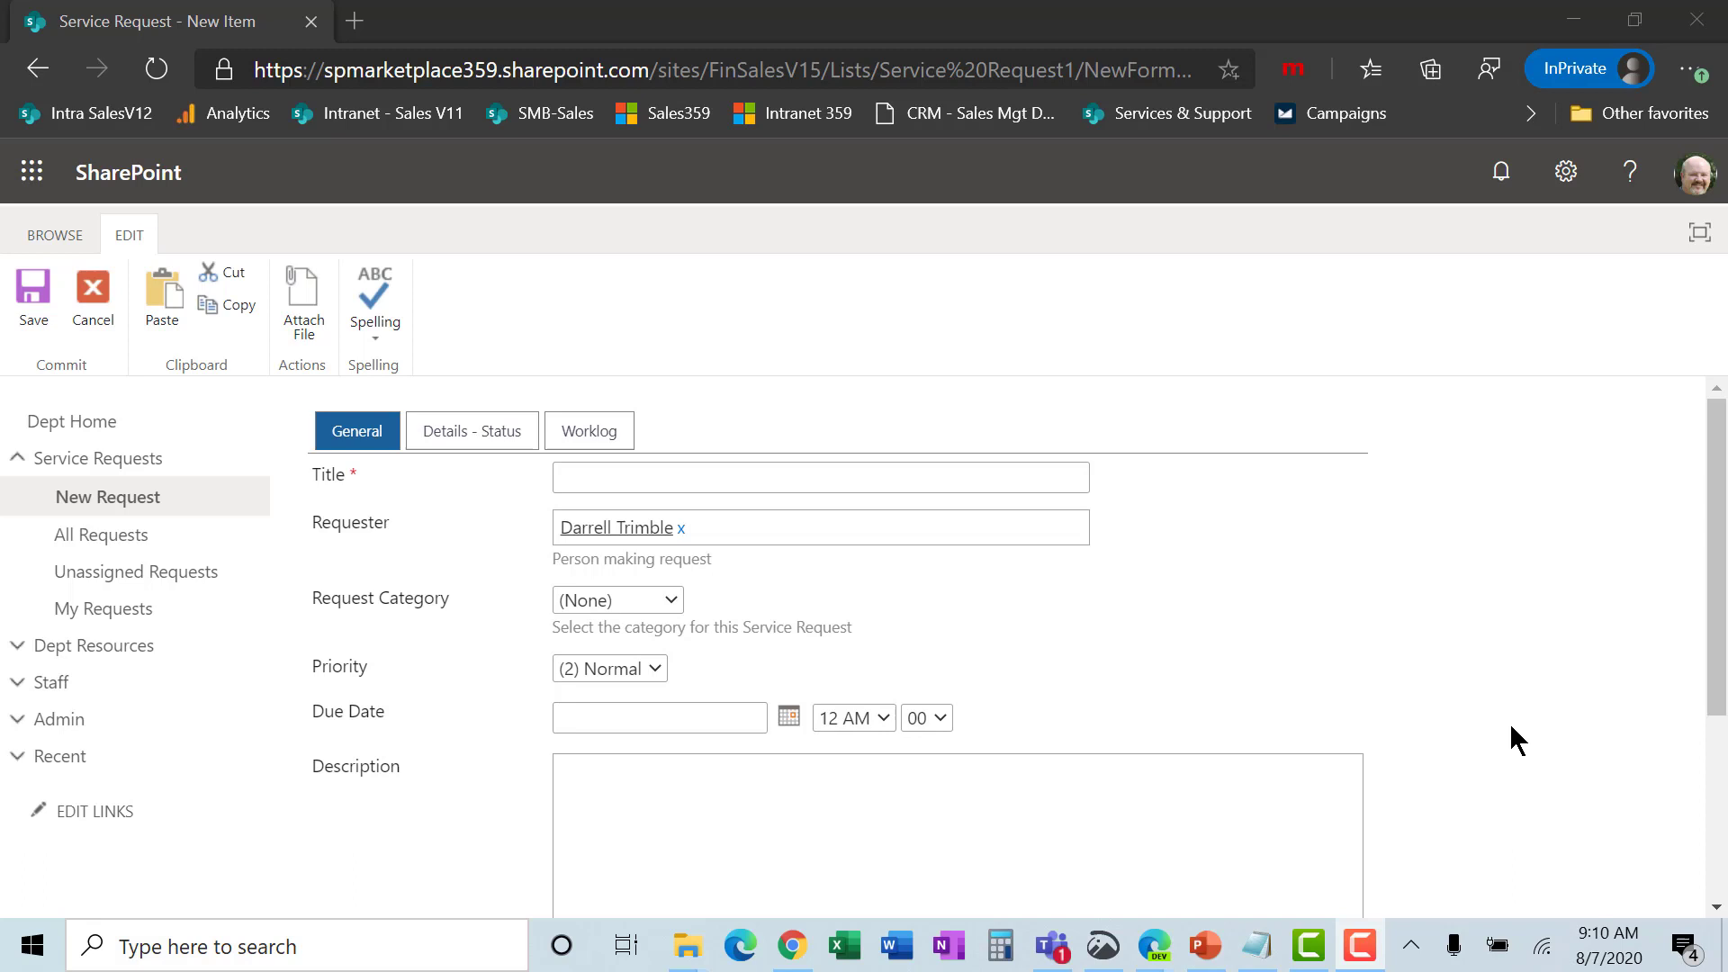
Bring the Fix_form_url_v1.0.0.2.txt Notepad window forward and scroll through the script.
mouse_move(1257, 960)
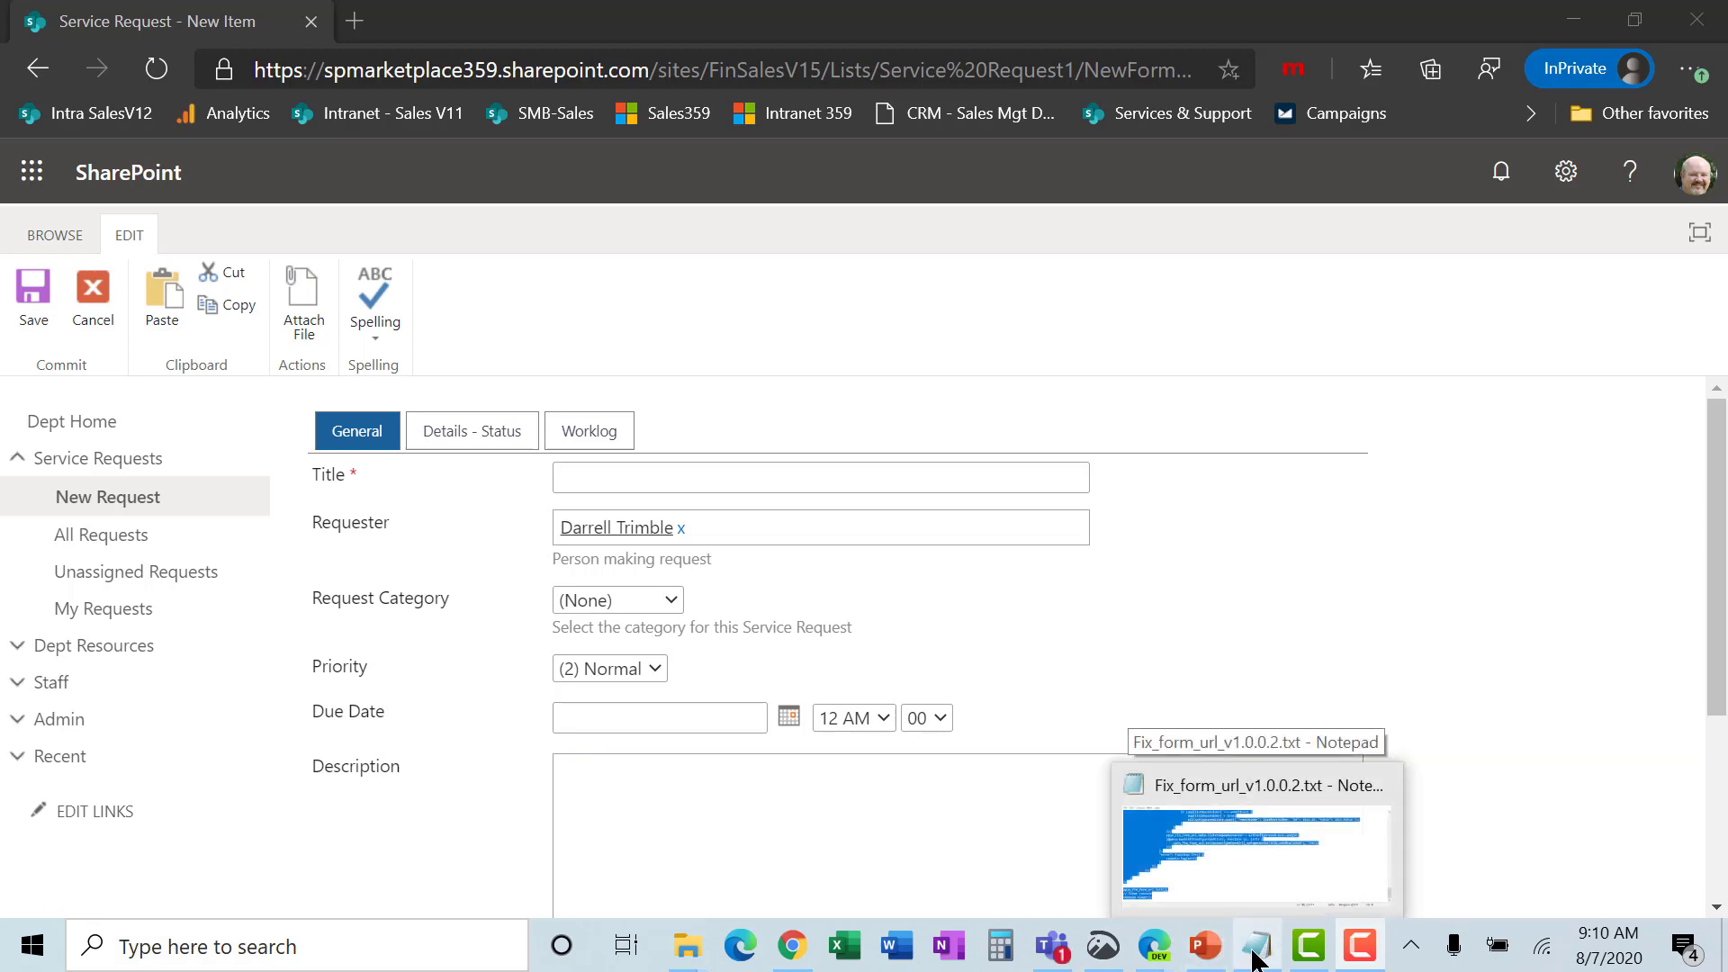
left_click(1258, 960)
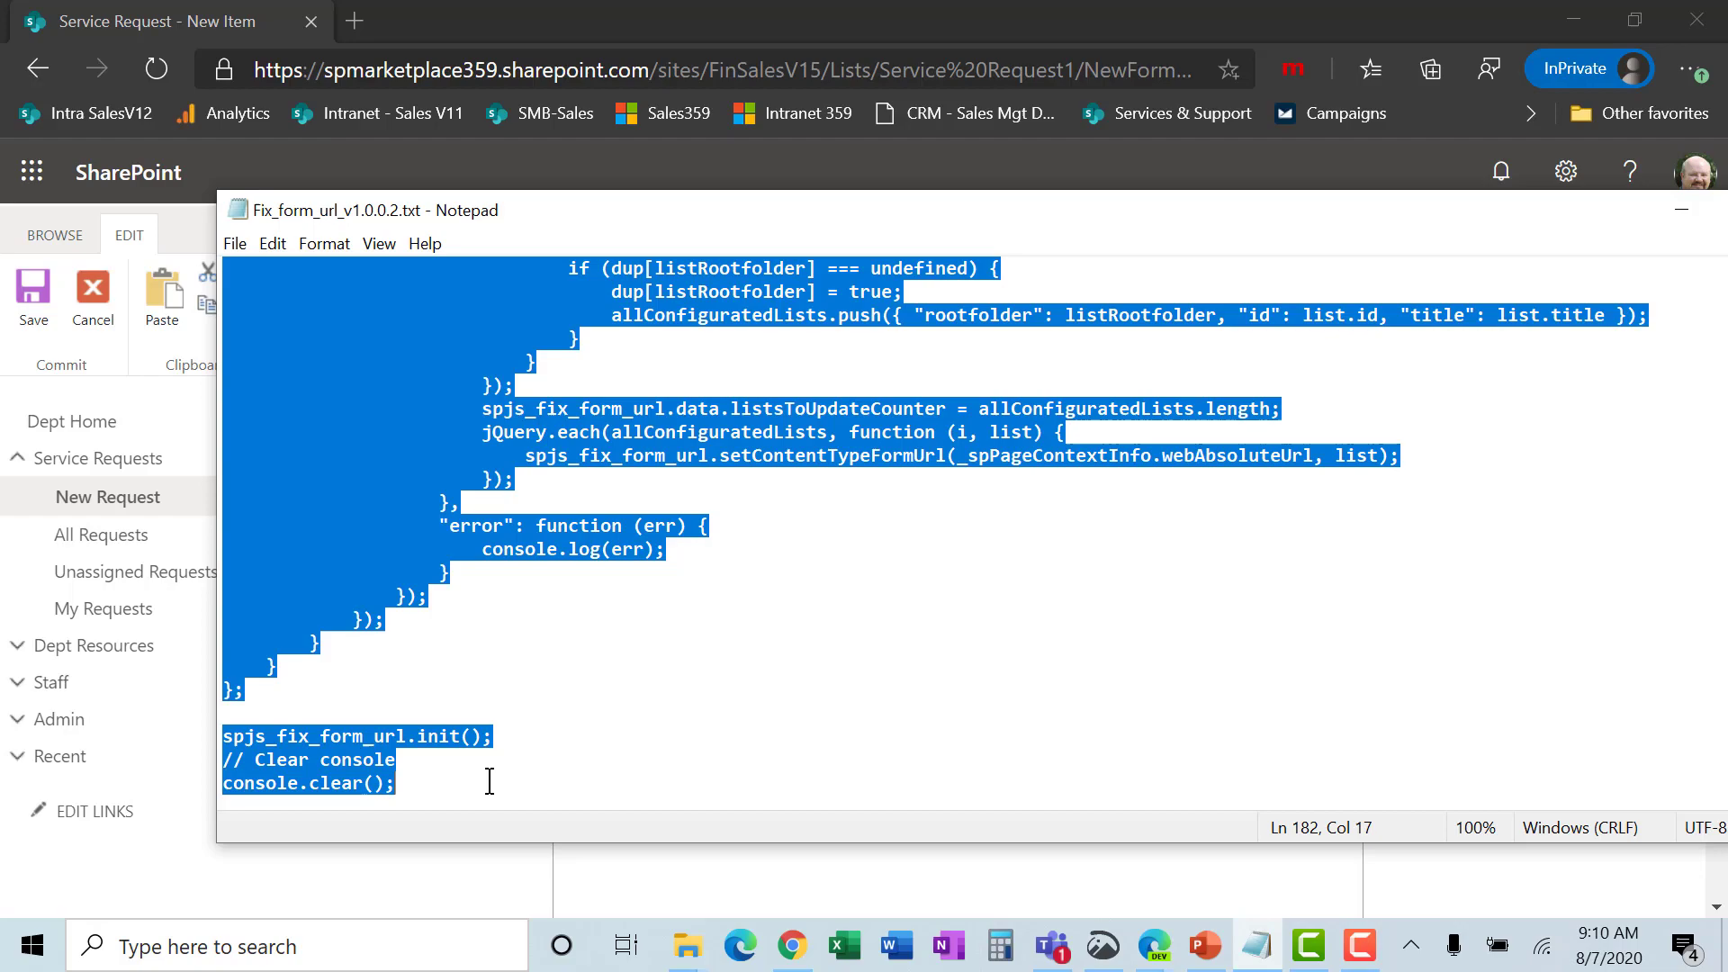
scroll(819, 630, "up", 8)
scroll(819, 609, "up", 20)
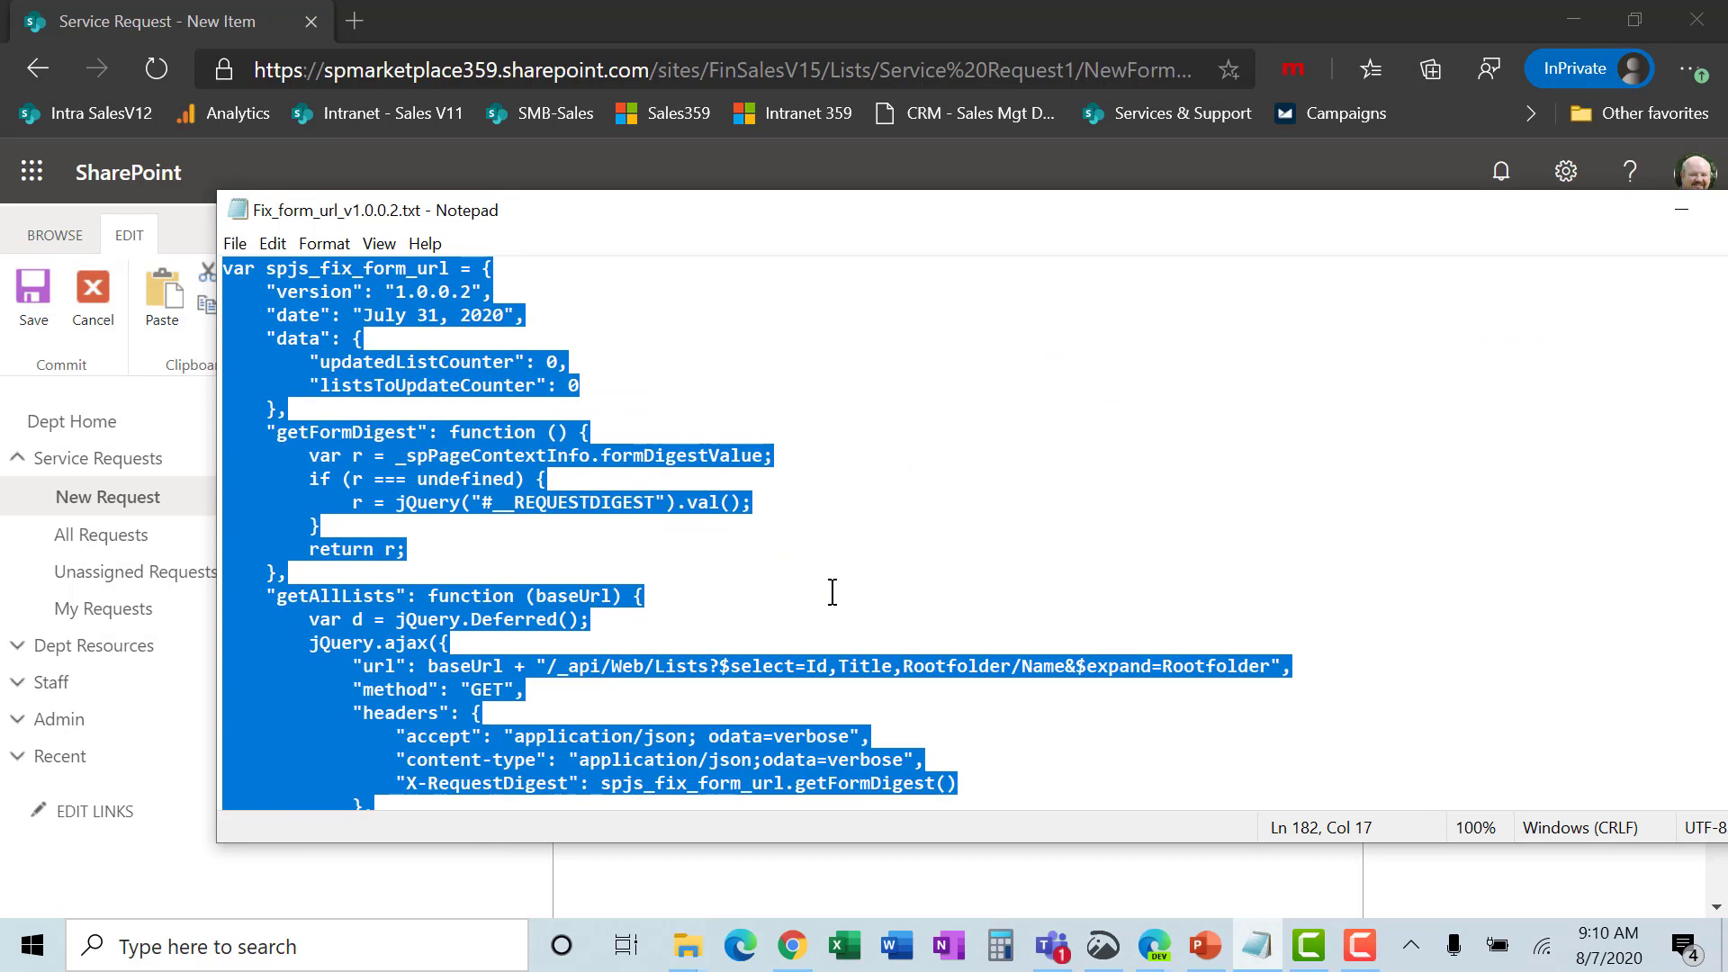
scroll(832, 591, "down", 20)
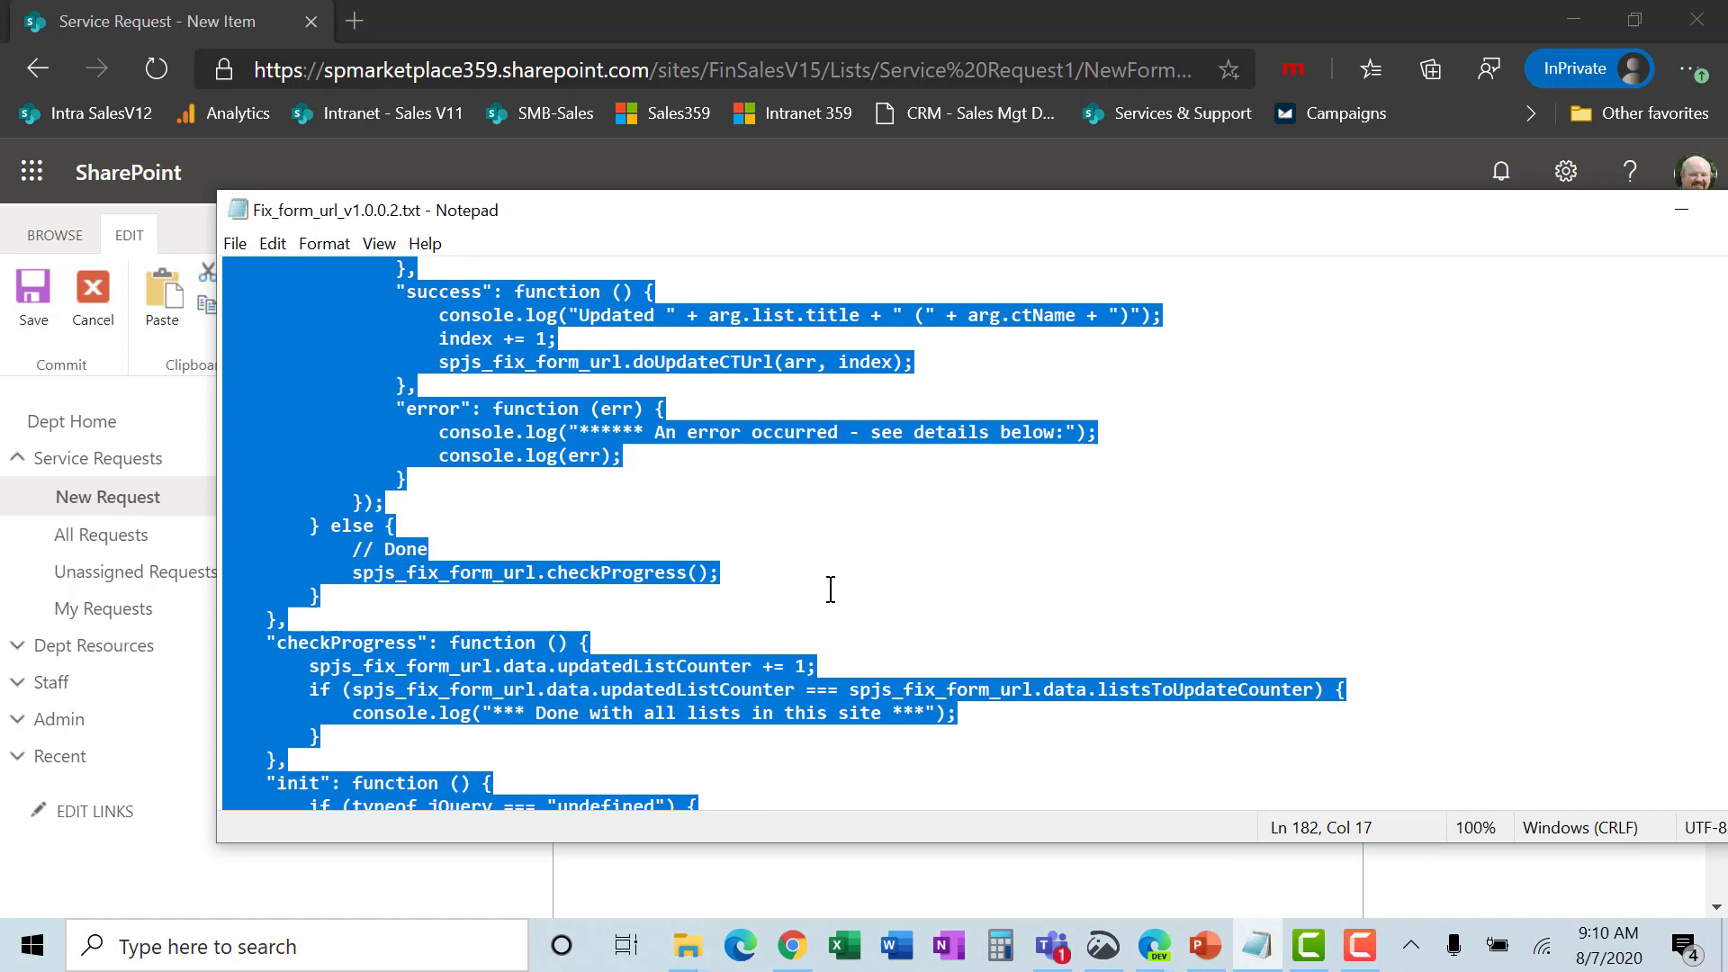
scroll(831, 590, "down", 12)
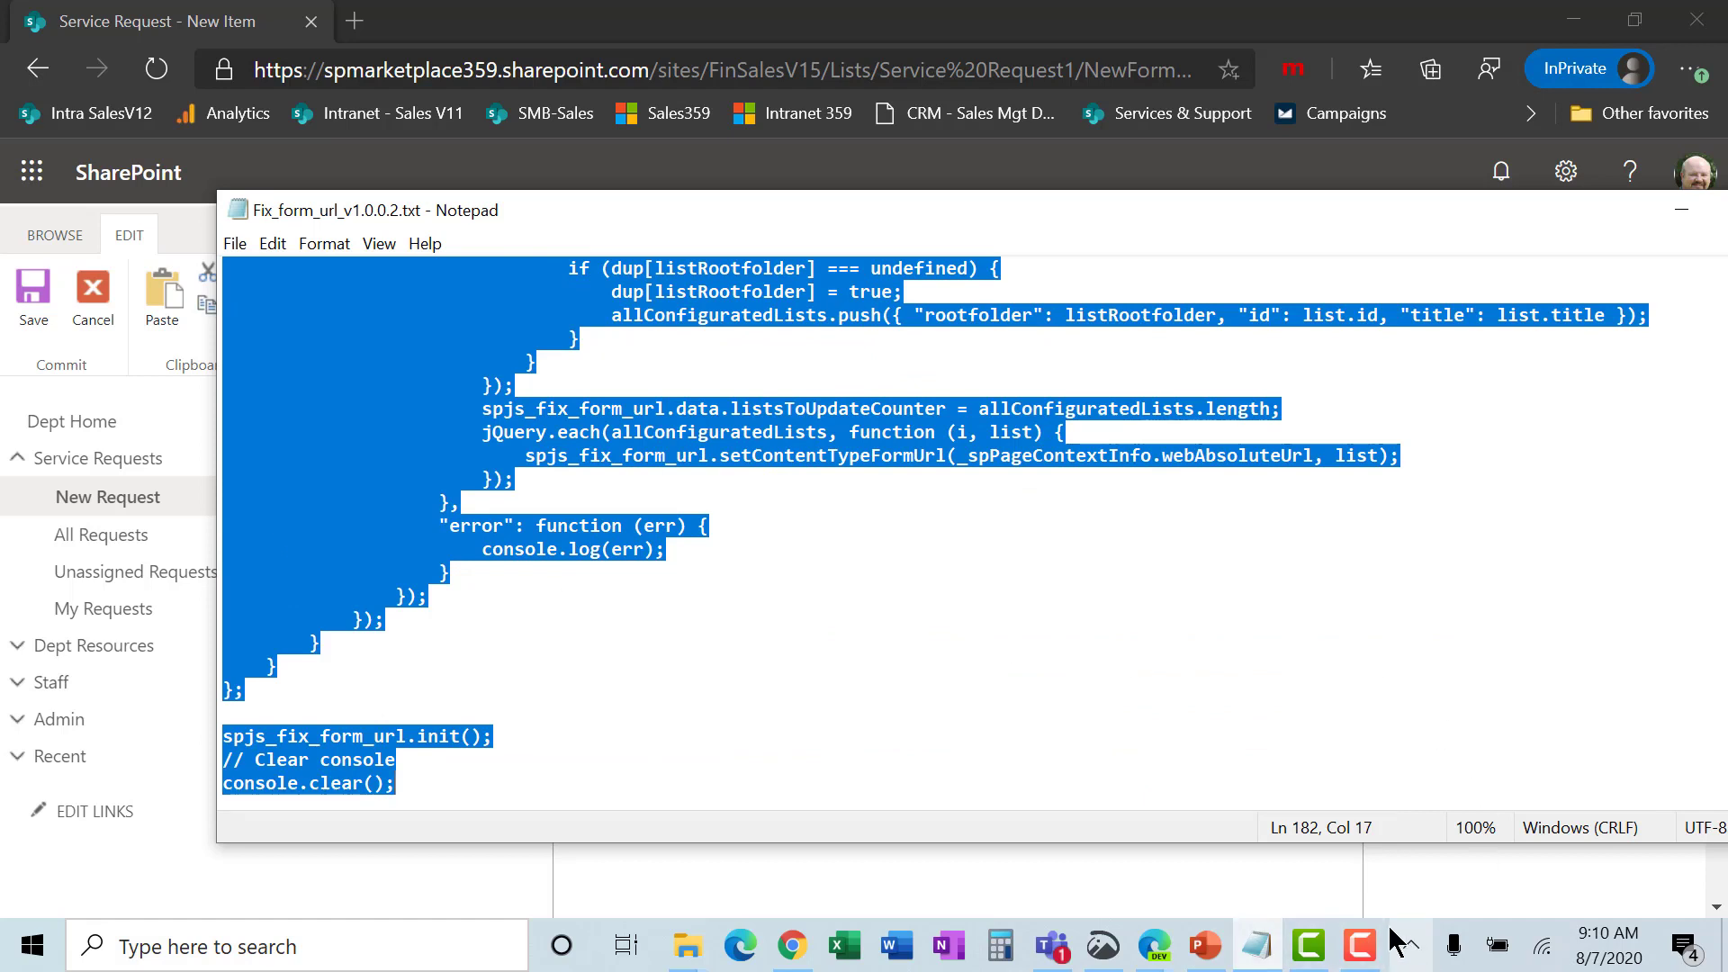
Switch back to the Edge New Item form and show Settings and more > More tools.
left_click(1490, 875)
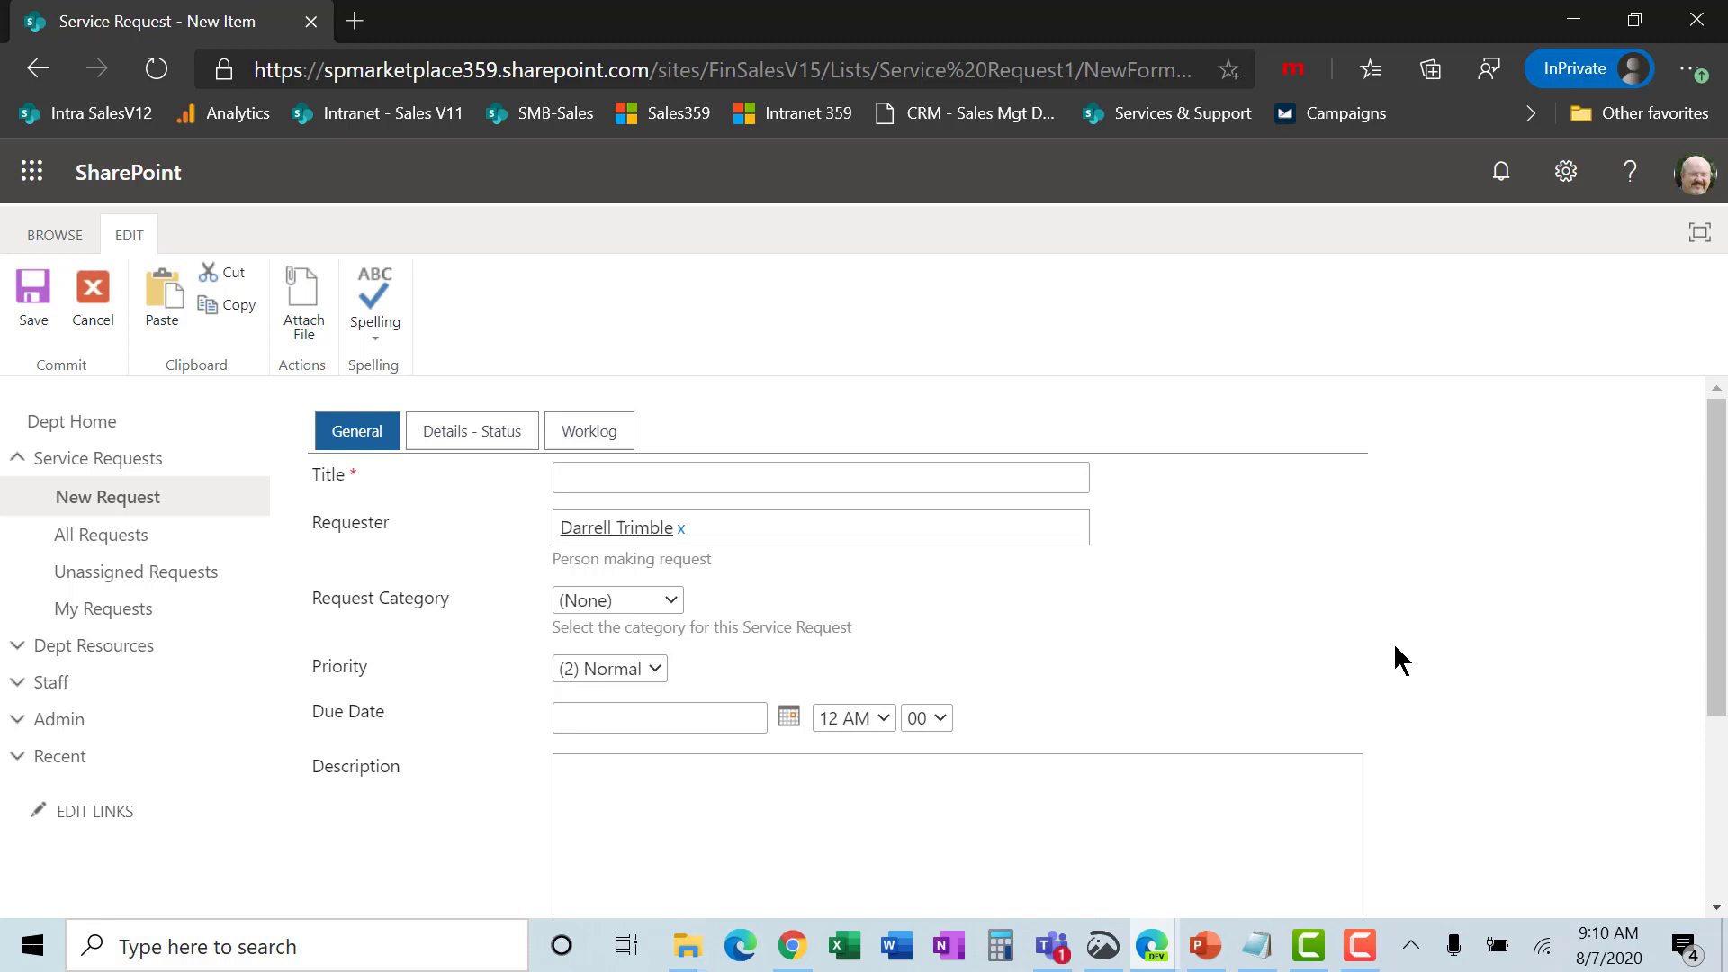
left_click(1687, 84)
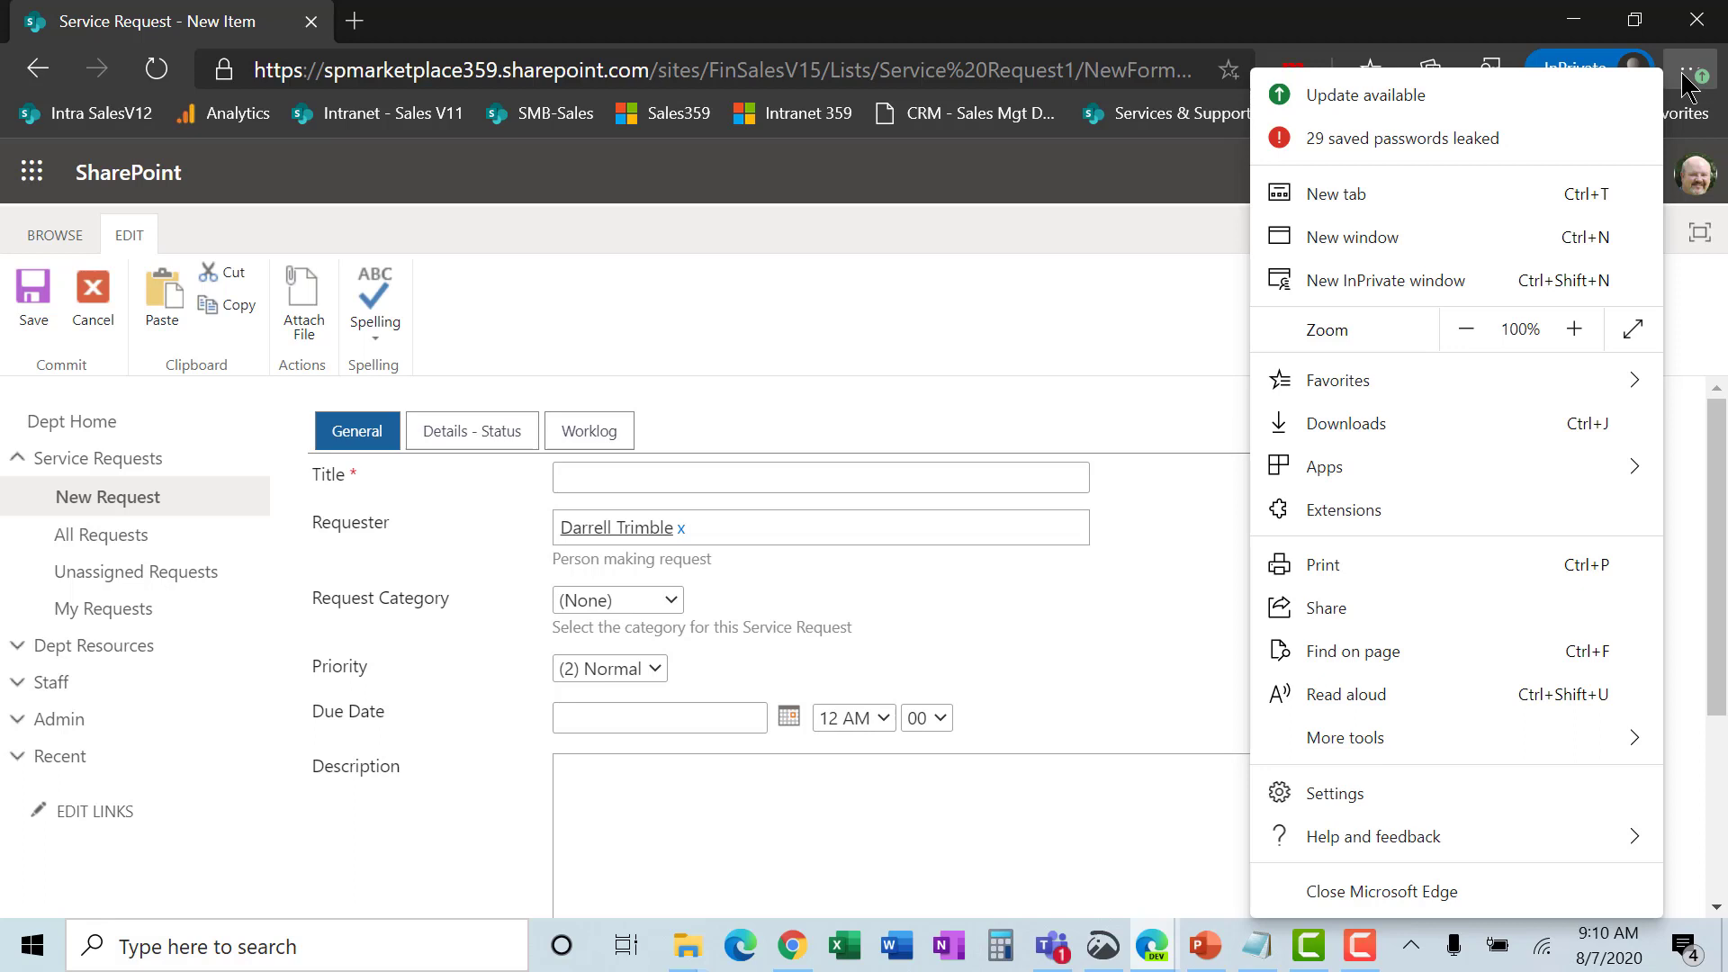
mouse_move(1343, 738)
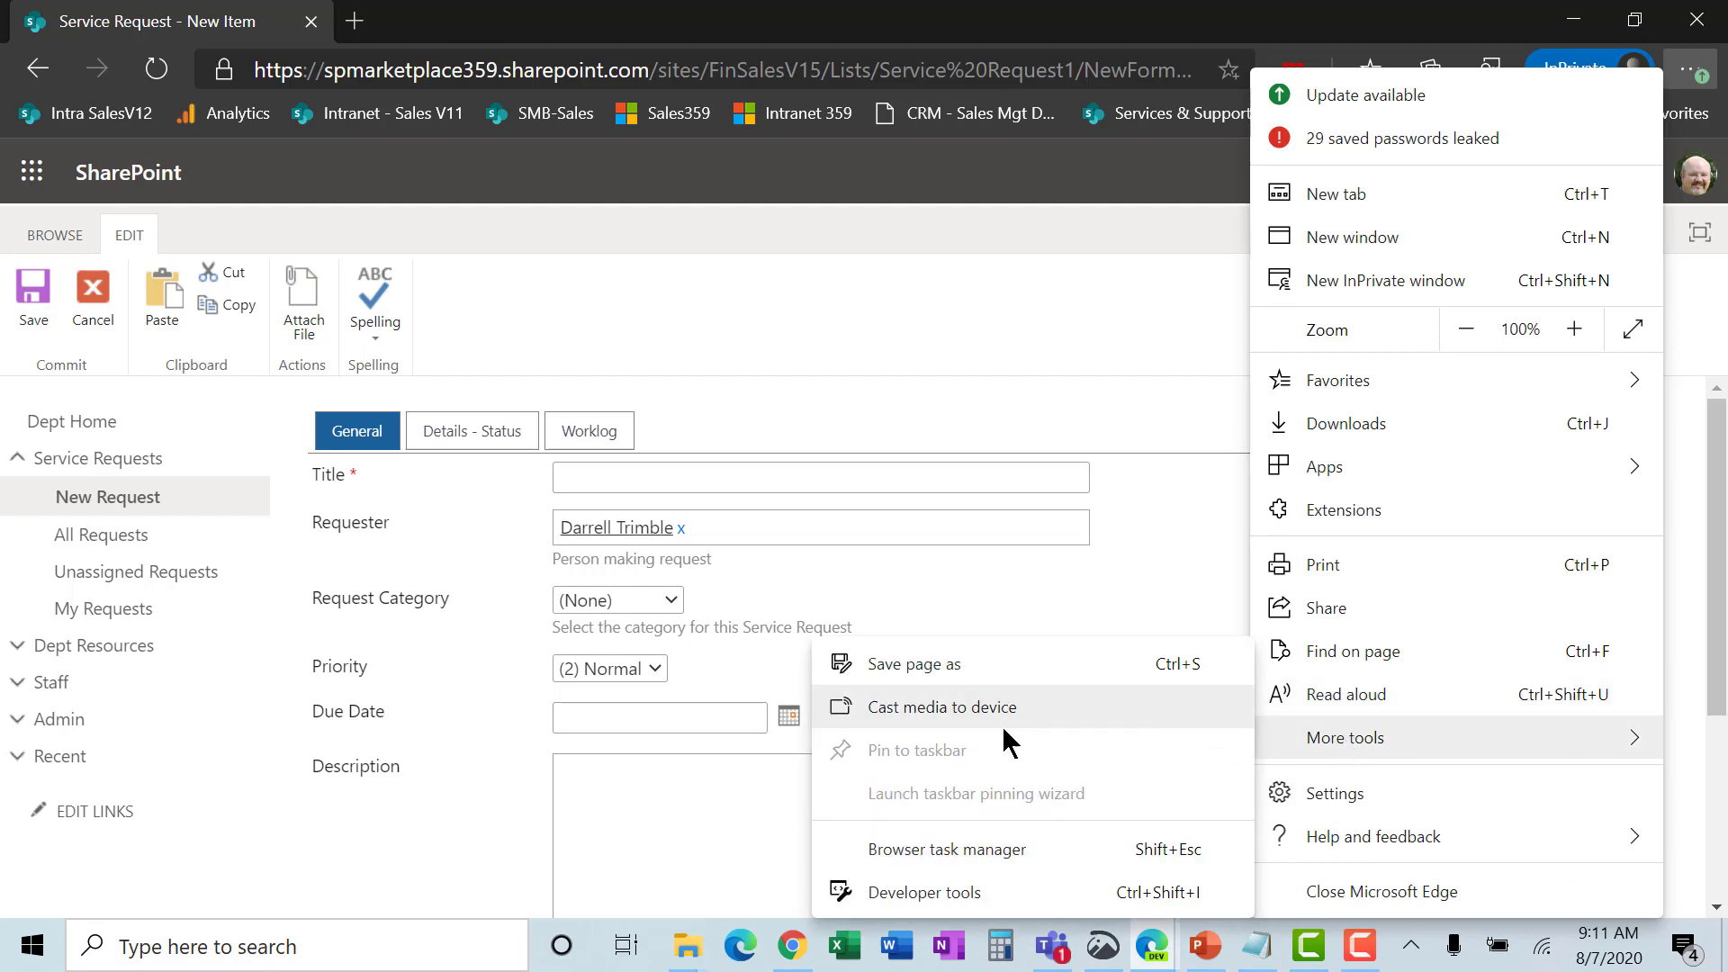
Paste and run the fix script in the Developer tools Console, updating all three lists.
left_click(927, 889)
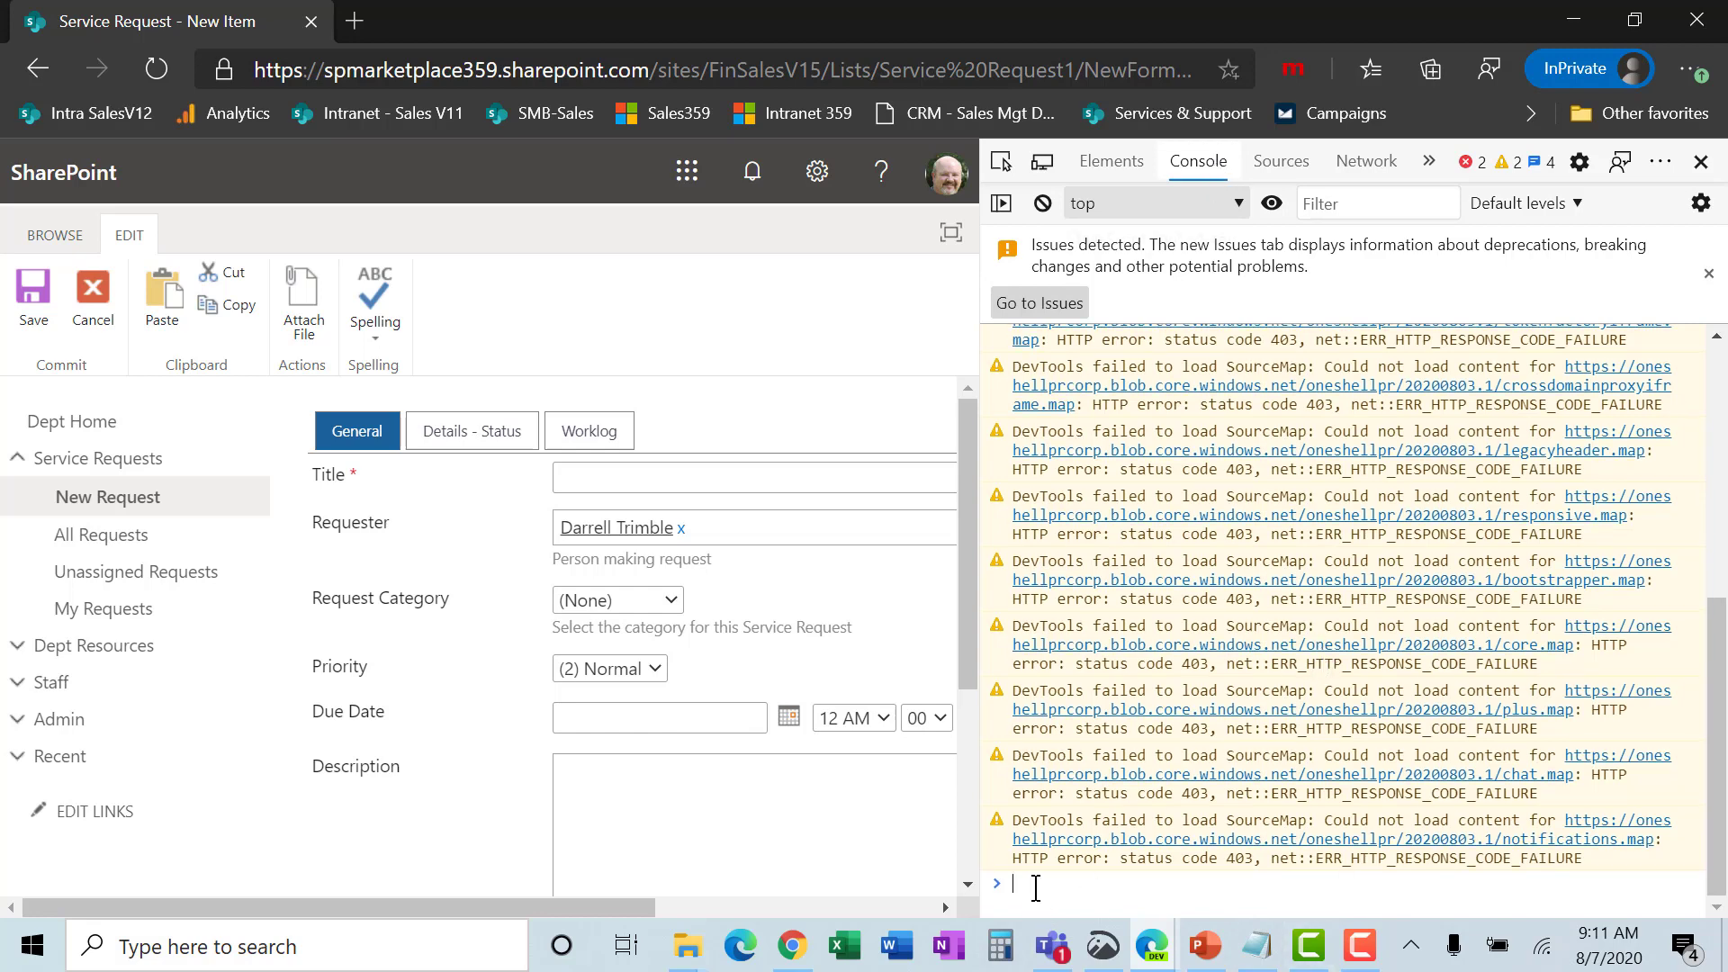
left_click(1018, 888)
key("ctrl+v")
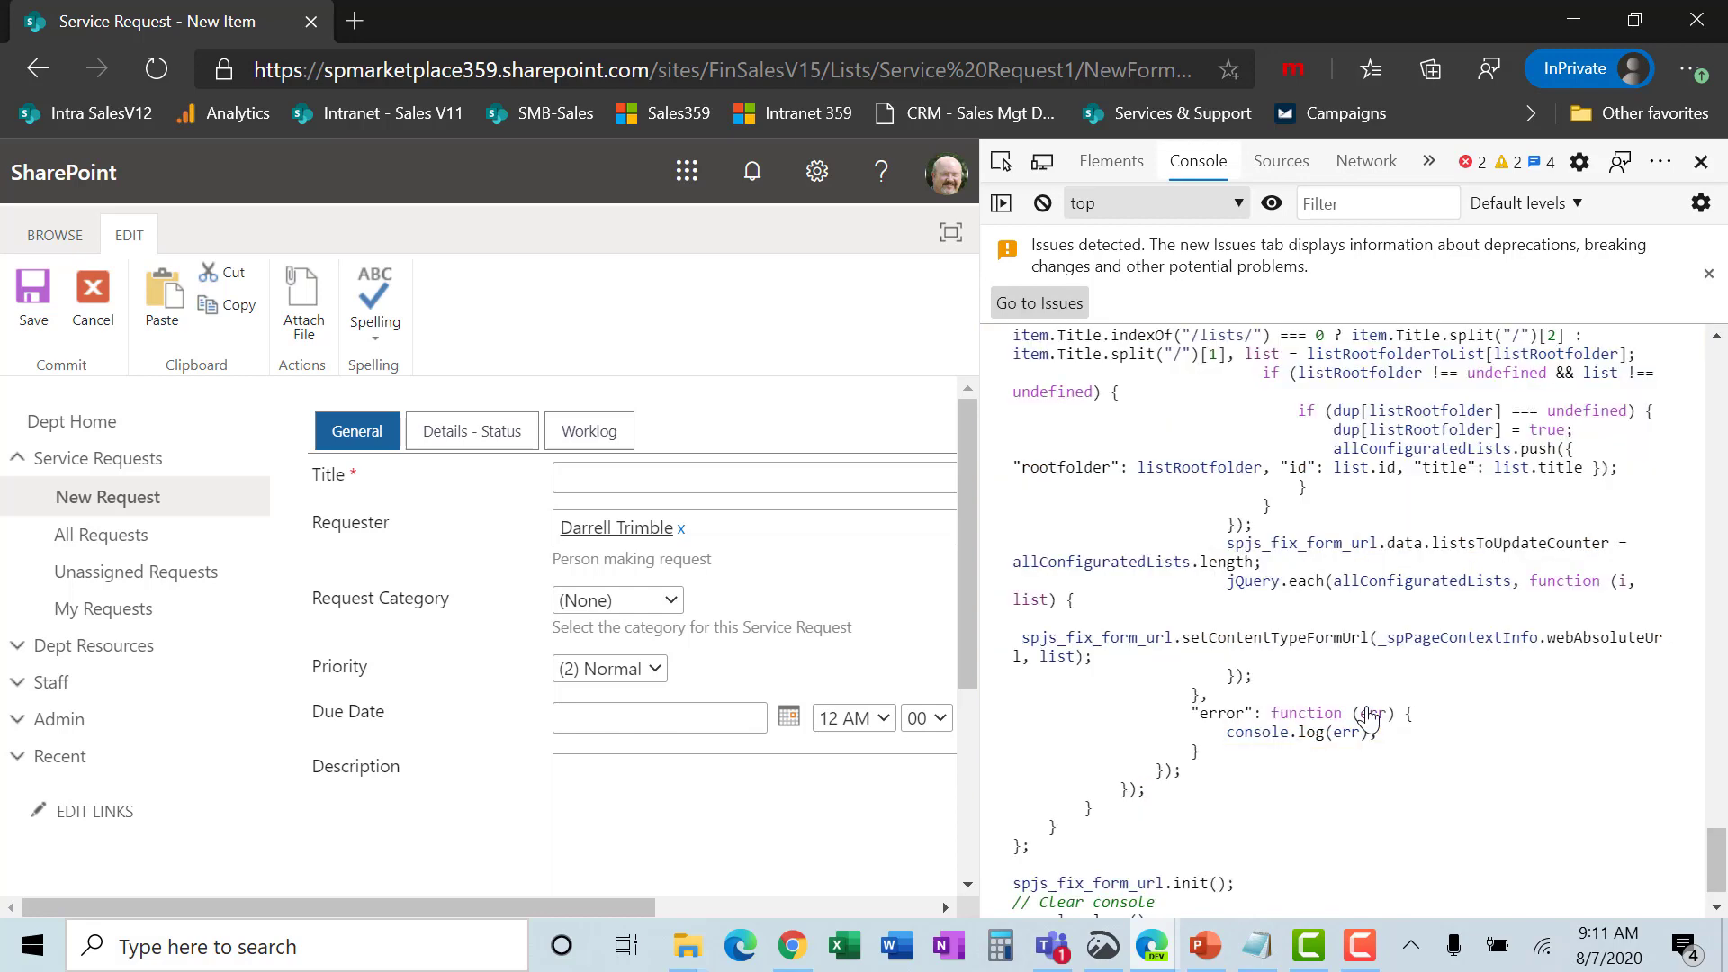
scroll(1261, 828, "down", 1)
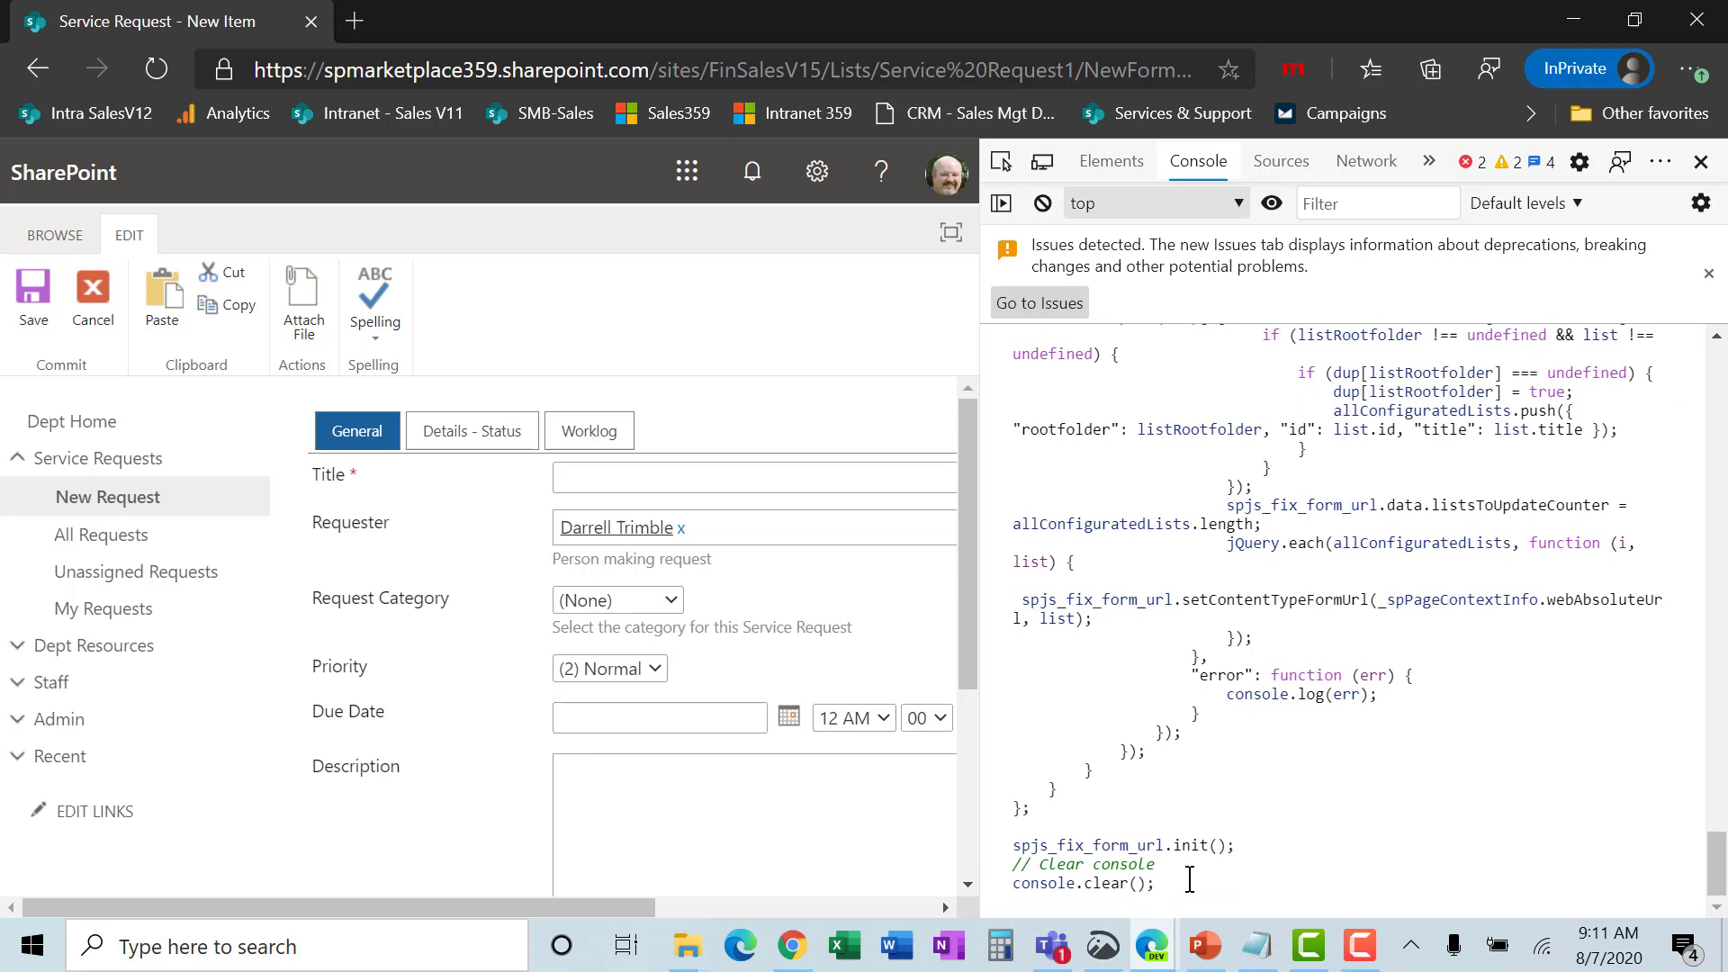
key("Return")
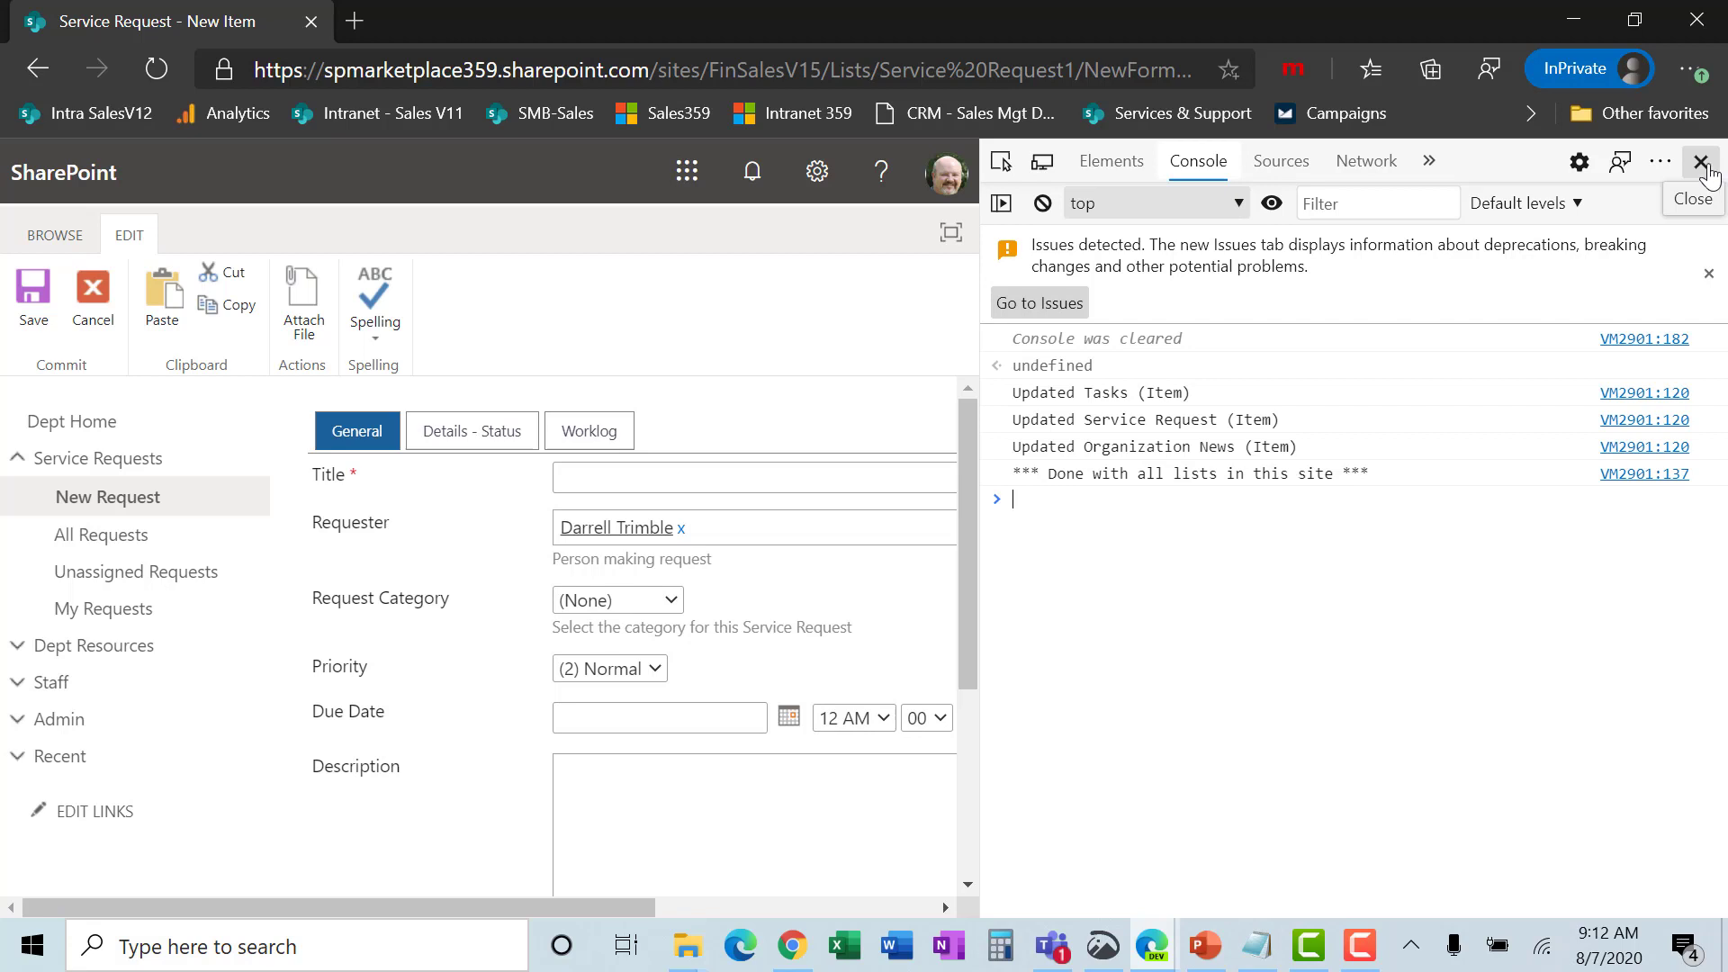
Cancel the open item, return to the modern Service Request list, and confirm + New opens the tabbed DFFS form.
left_click(1702, 163)
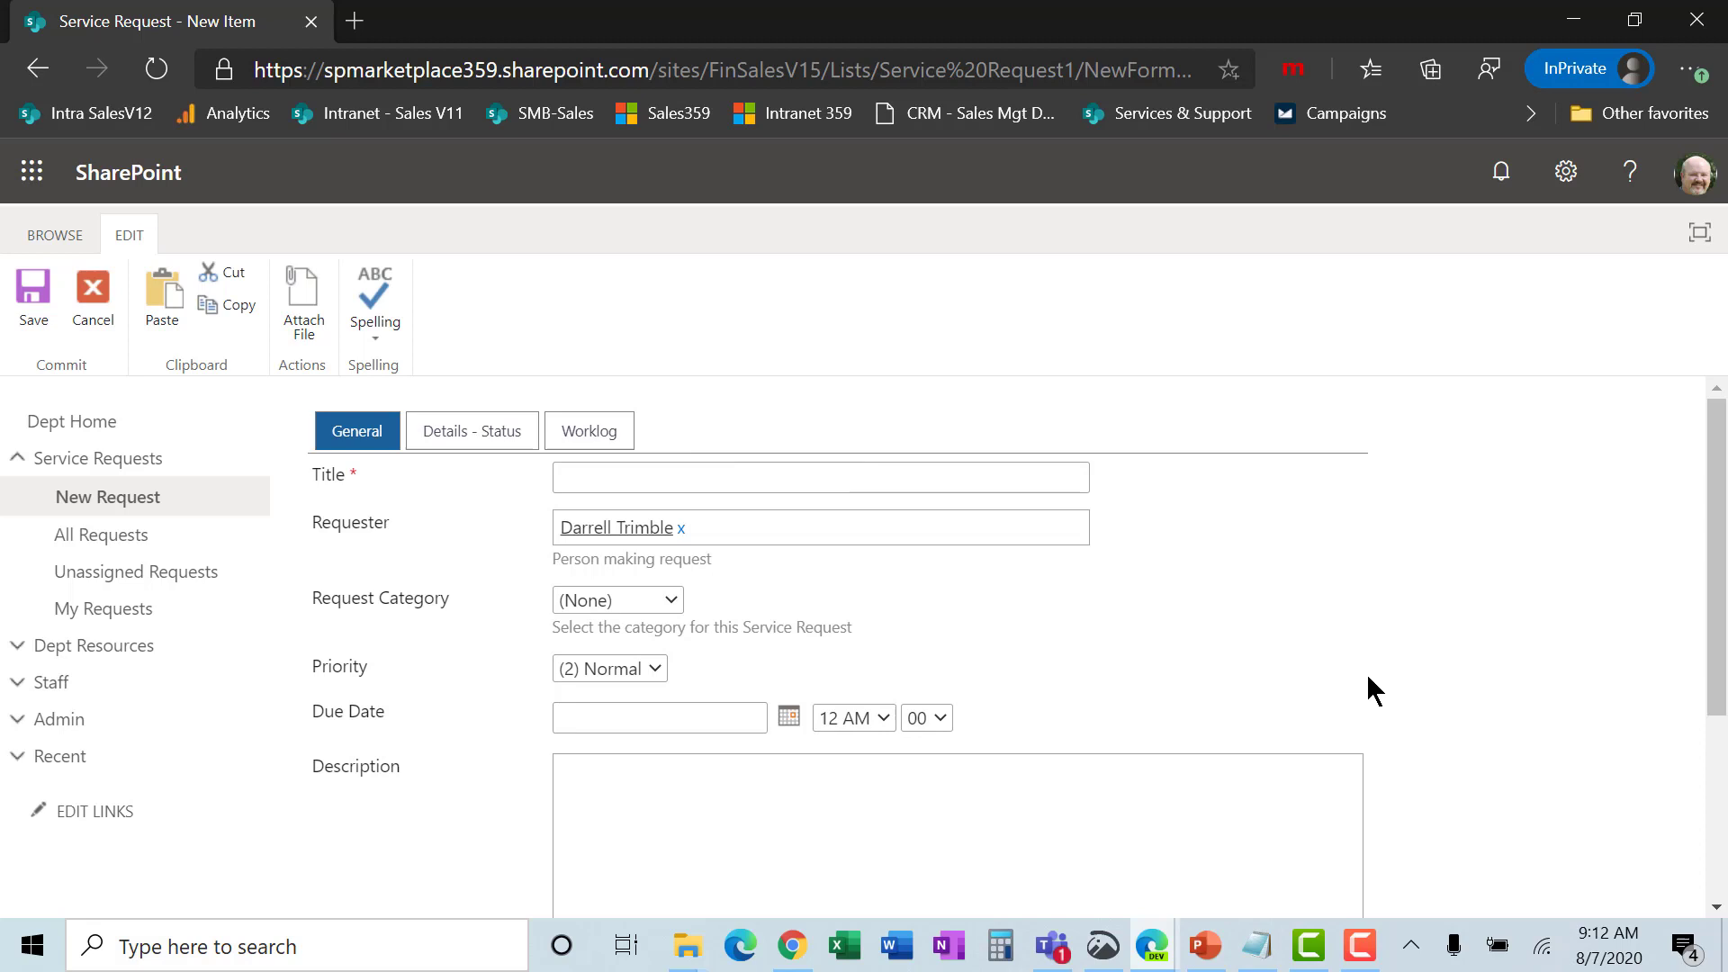
left_click(94, 286)
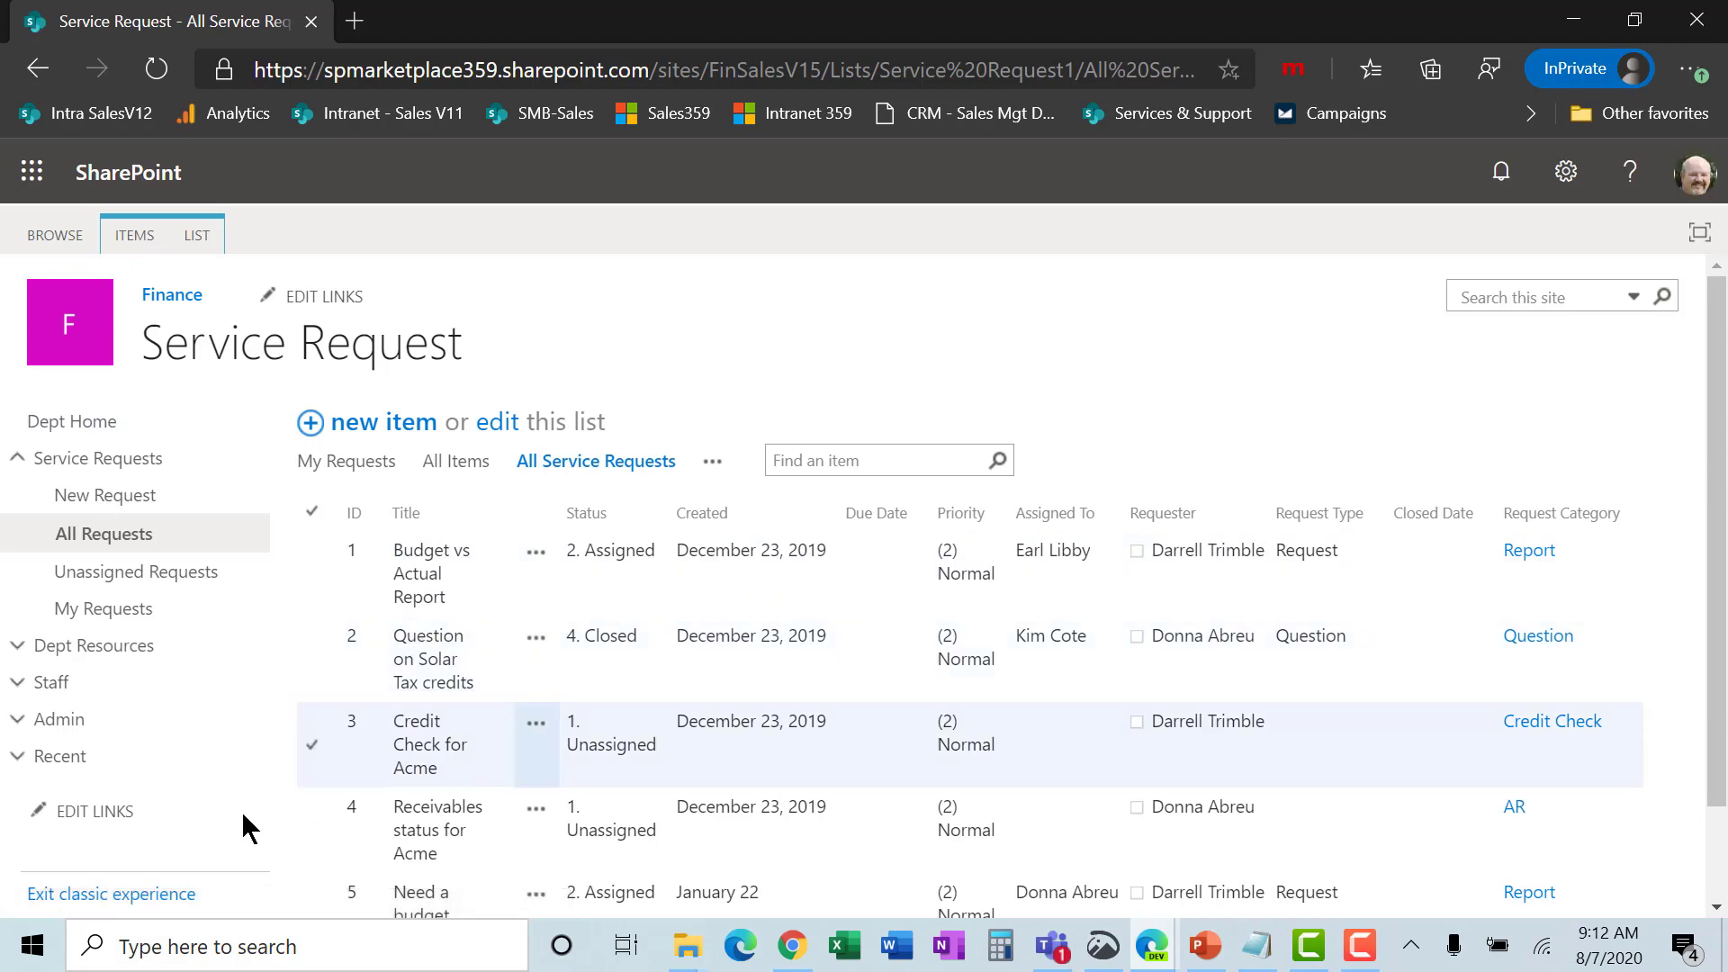
left_click(145, 895)
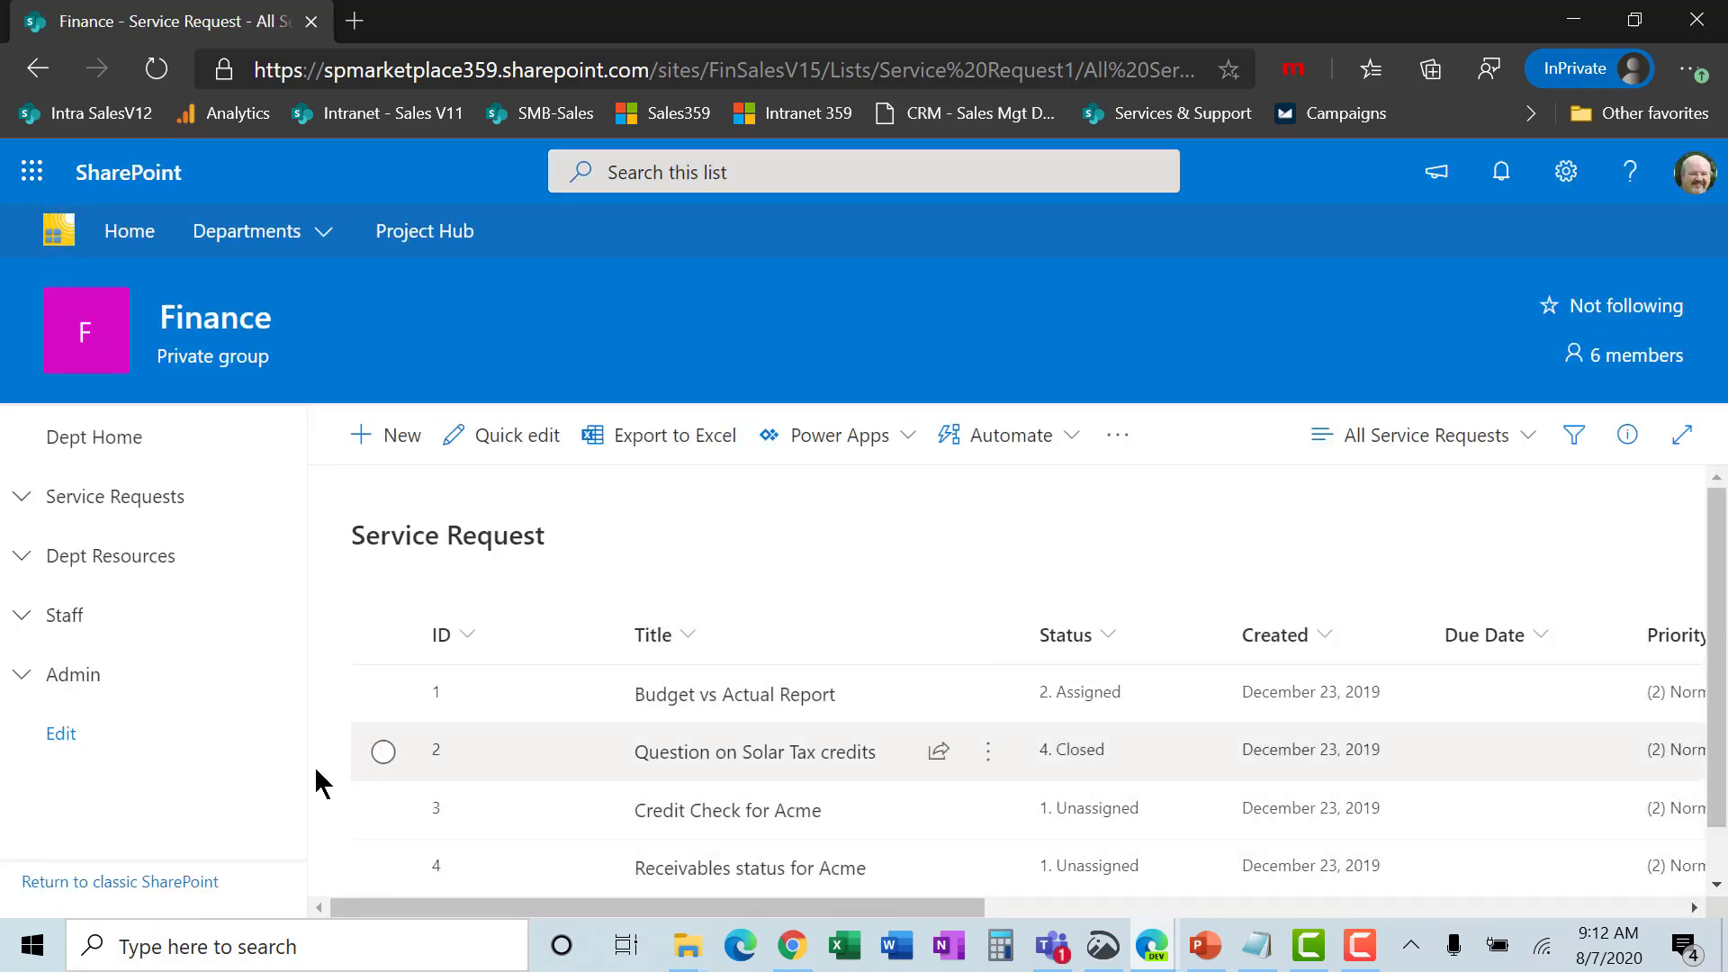
left_click(399, 450)
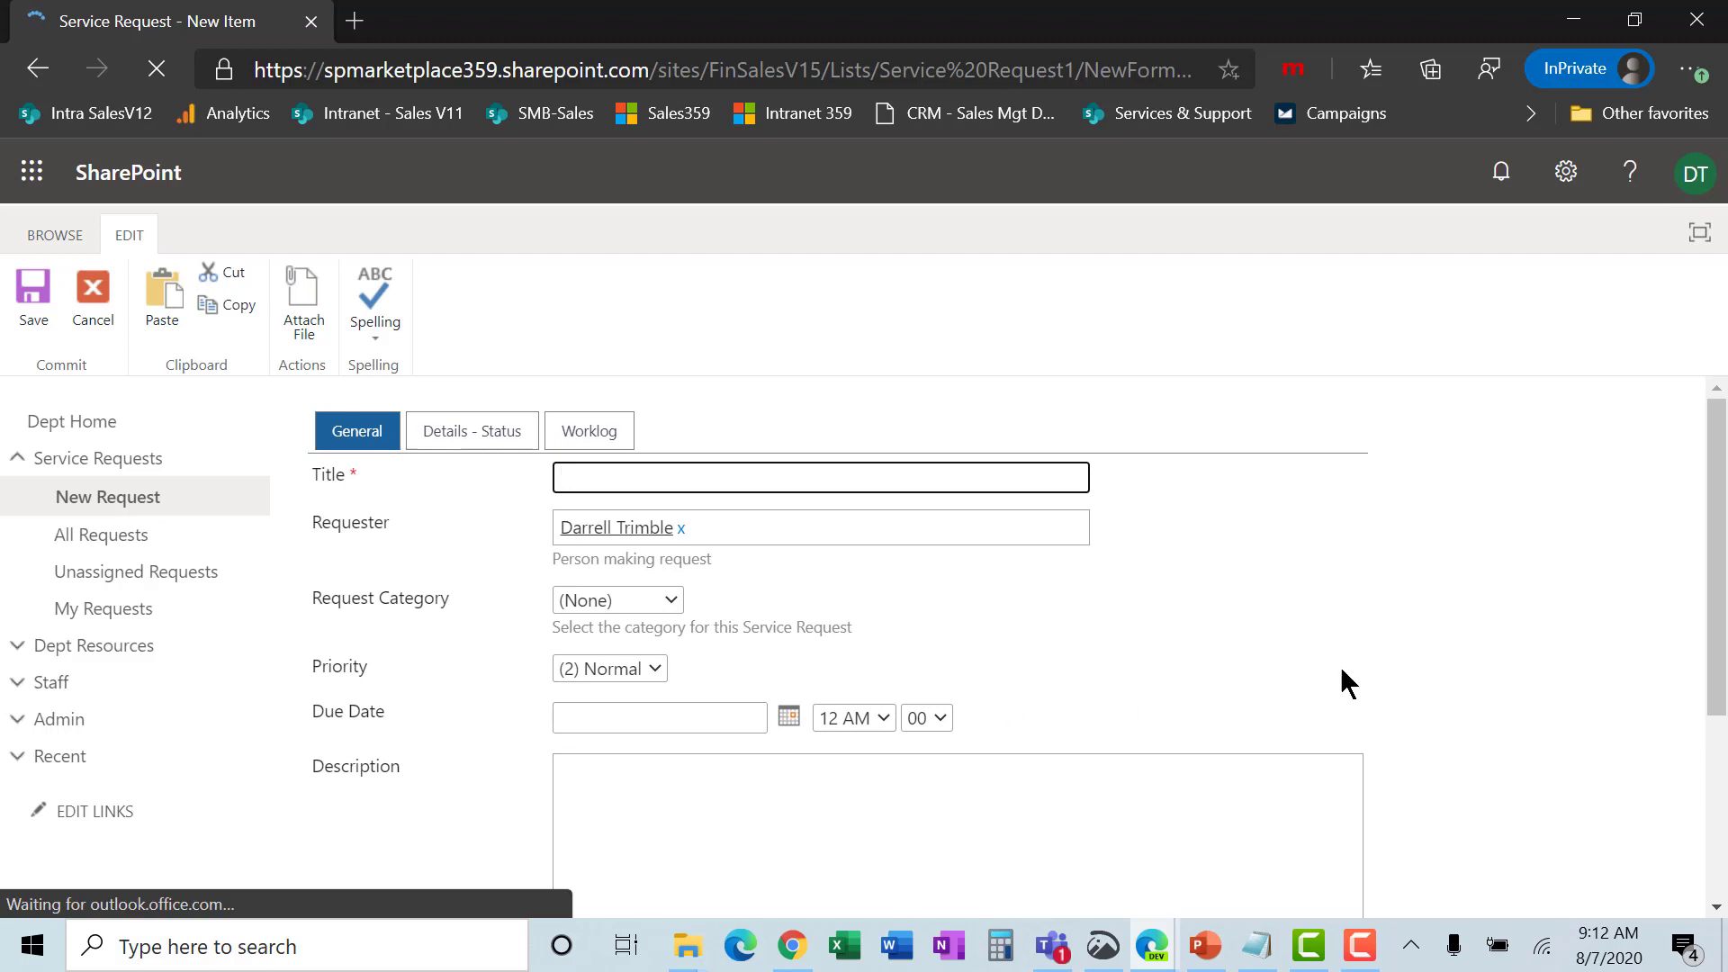
scroll(1350, 668, "down", 3)
scroll(1554, 722, "up", 4)
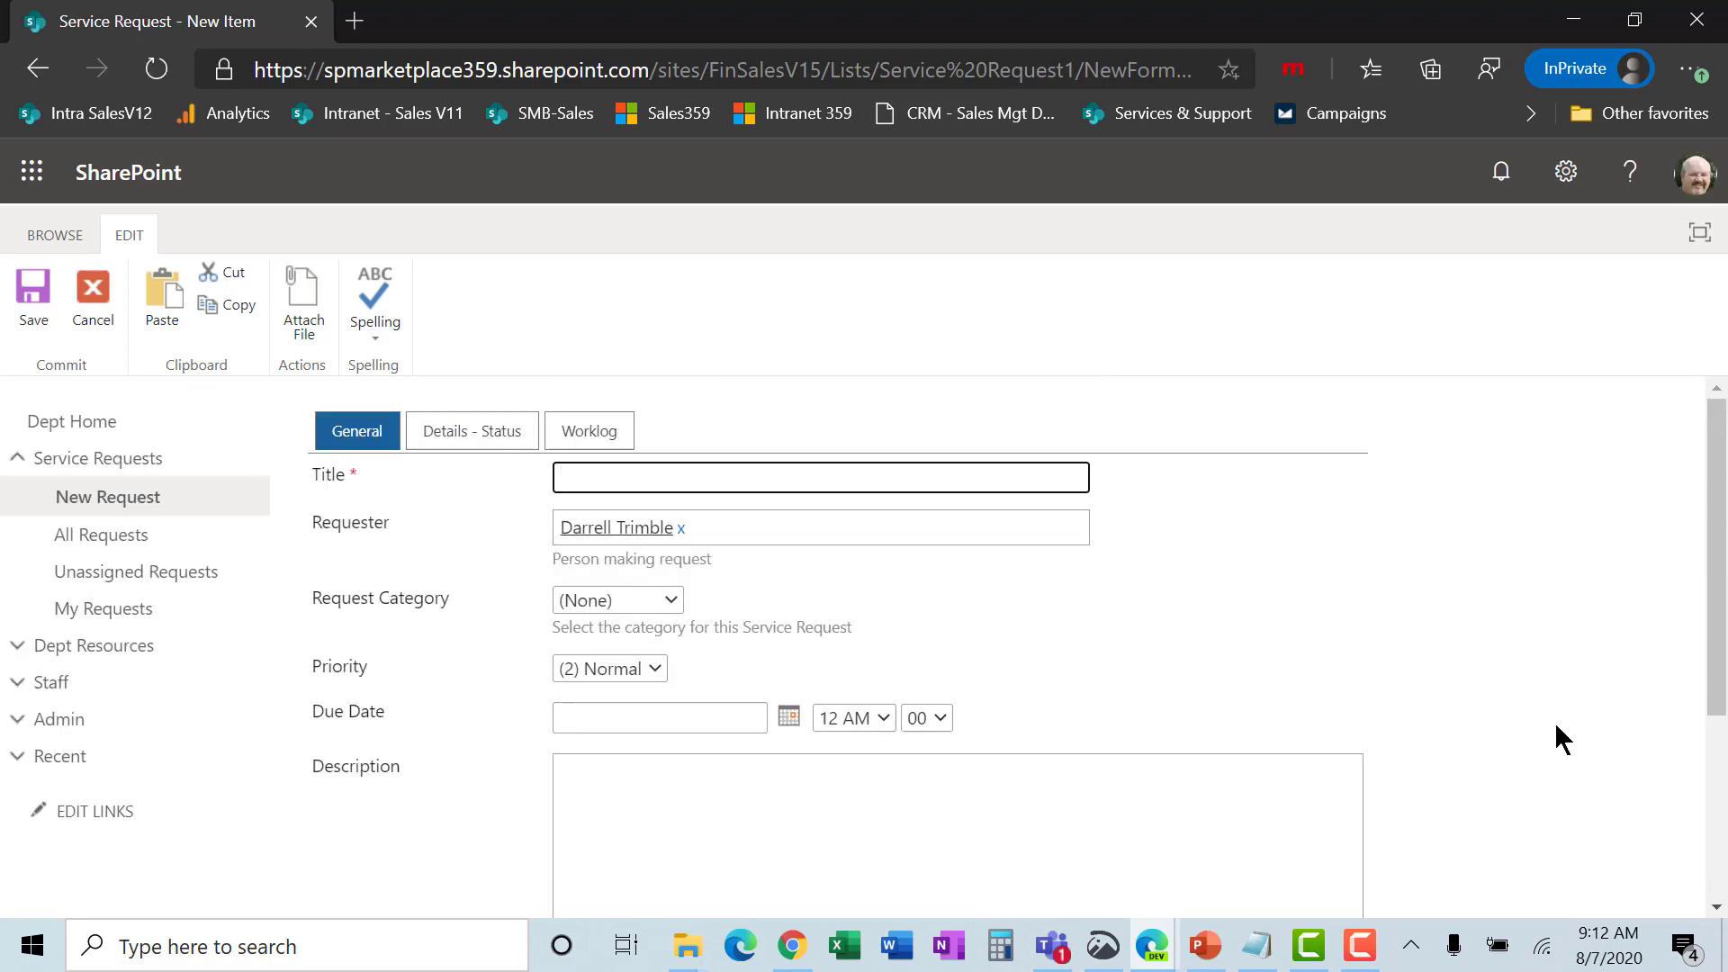